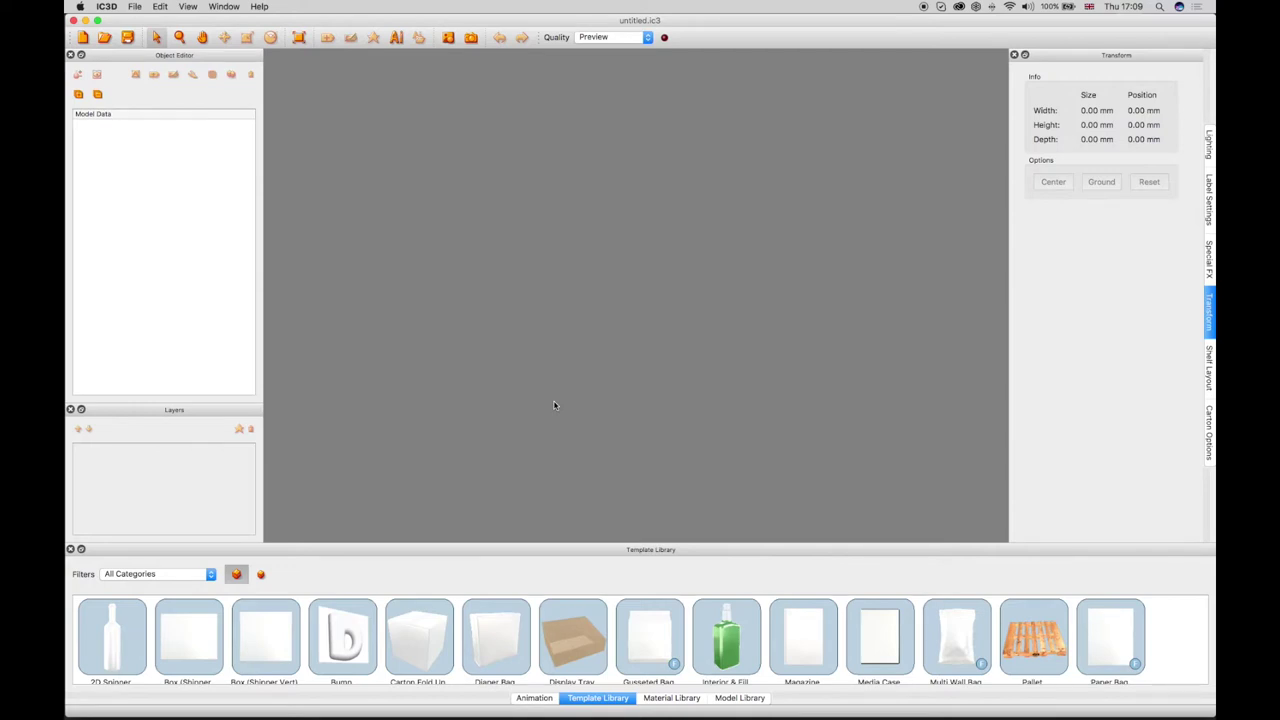
Step: Open Coors Lite.ic3 from the Desktop Lenticular folder
left_click(134, 7)
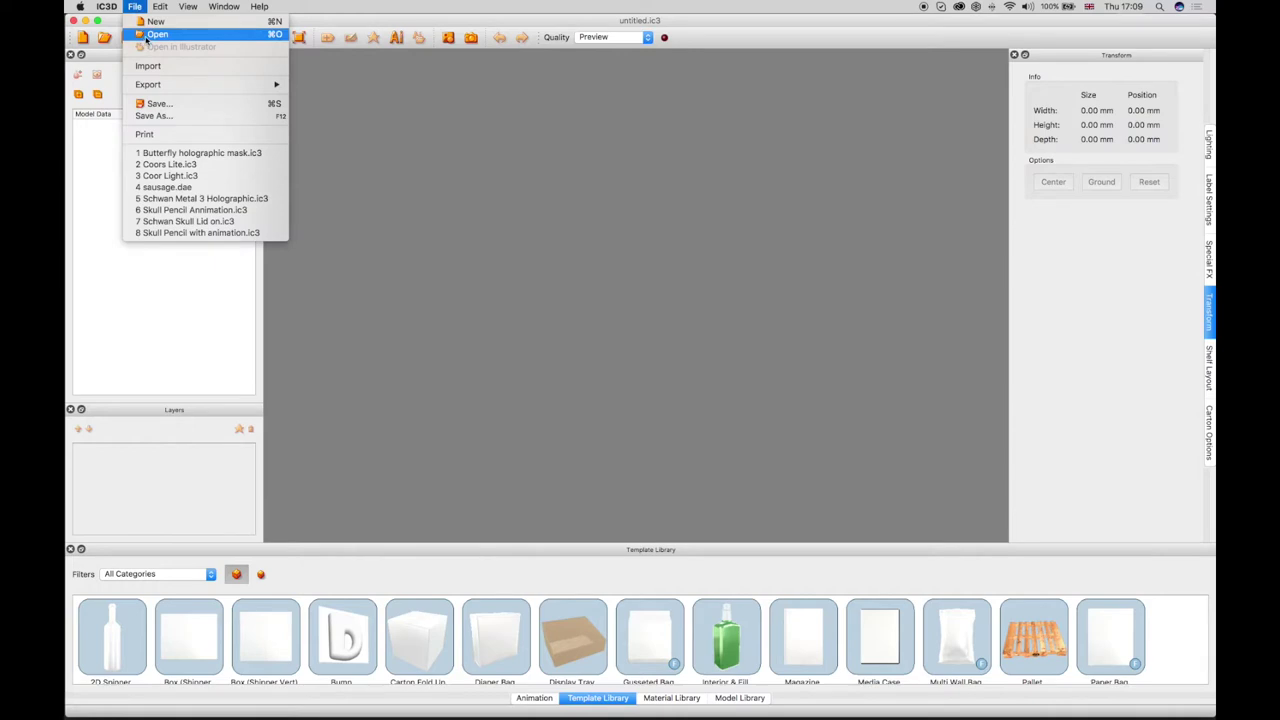
left_click(146, 36)
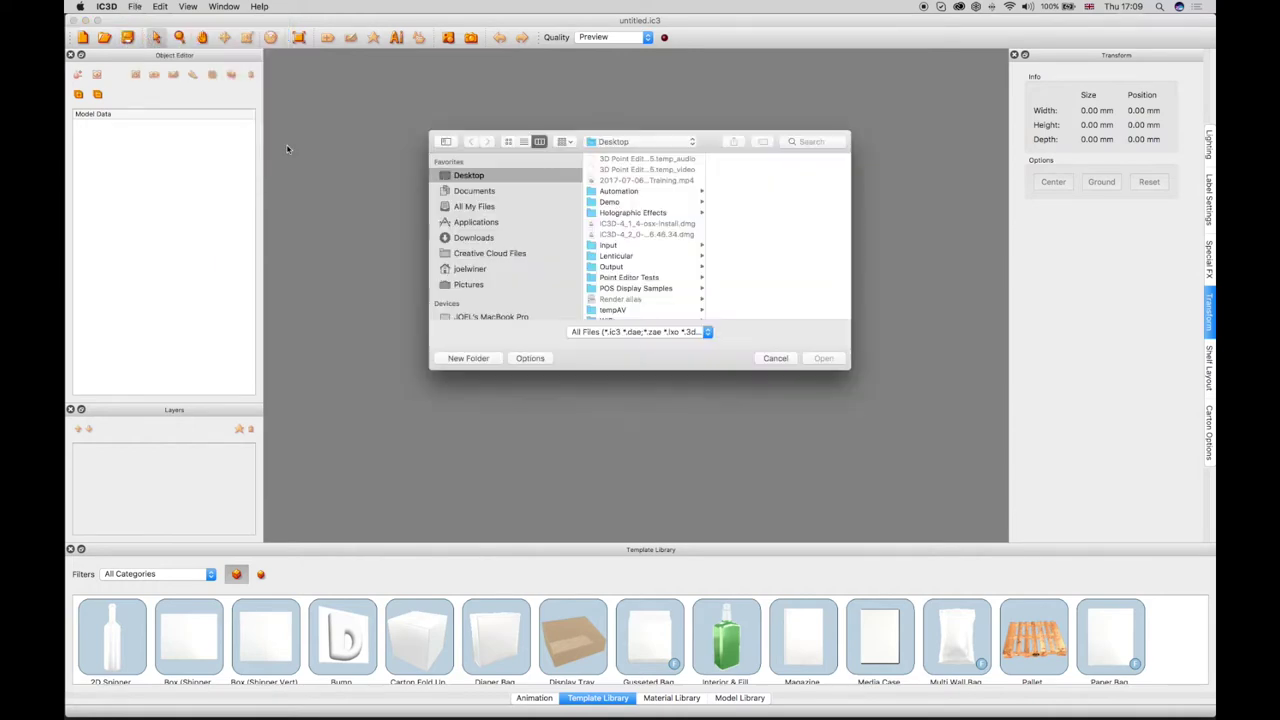
left_click(648, 337)
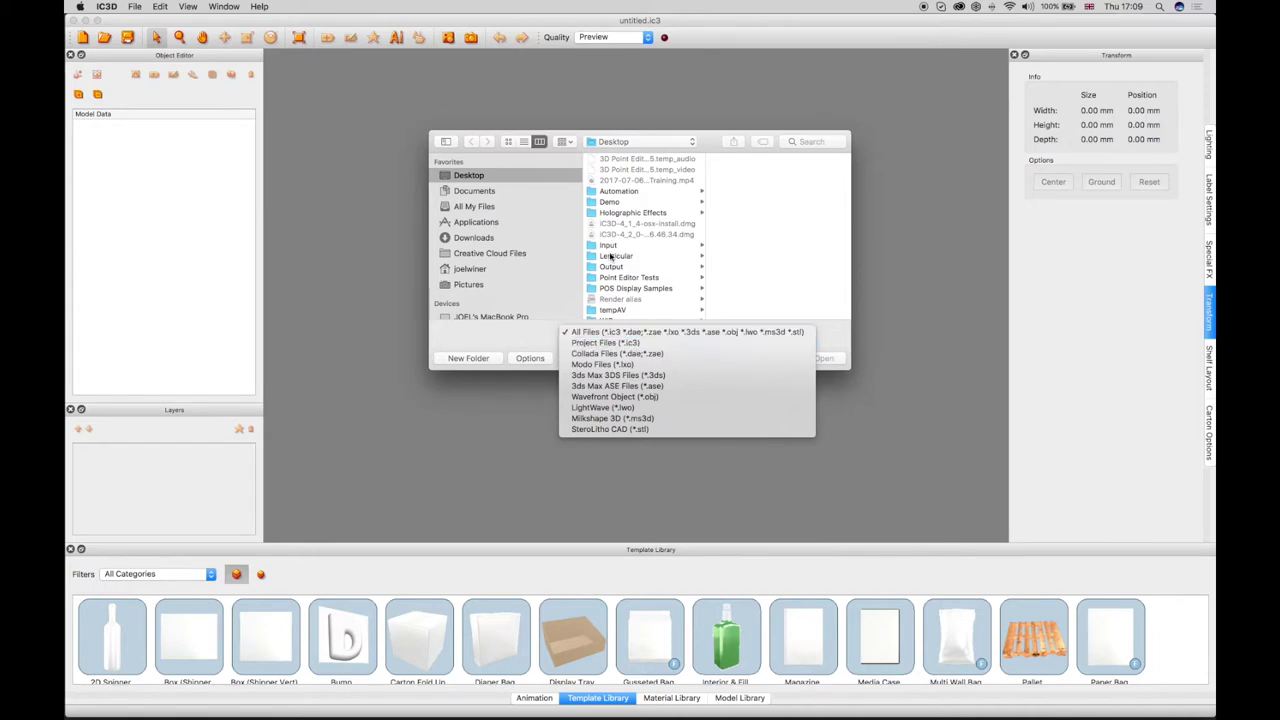
left_click(611, 257)
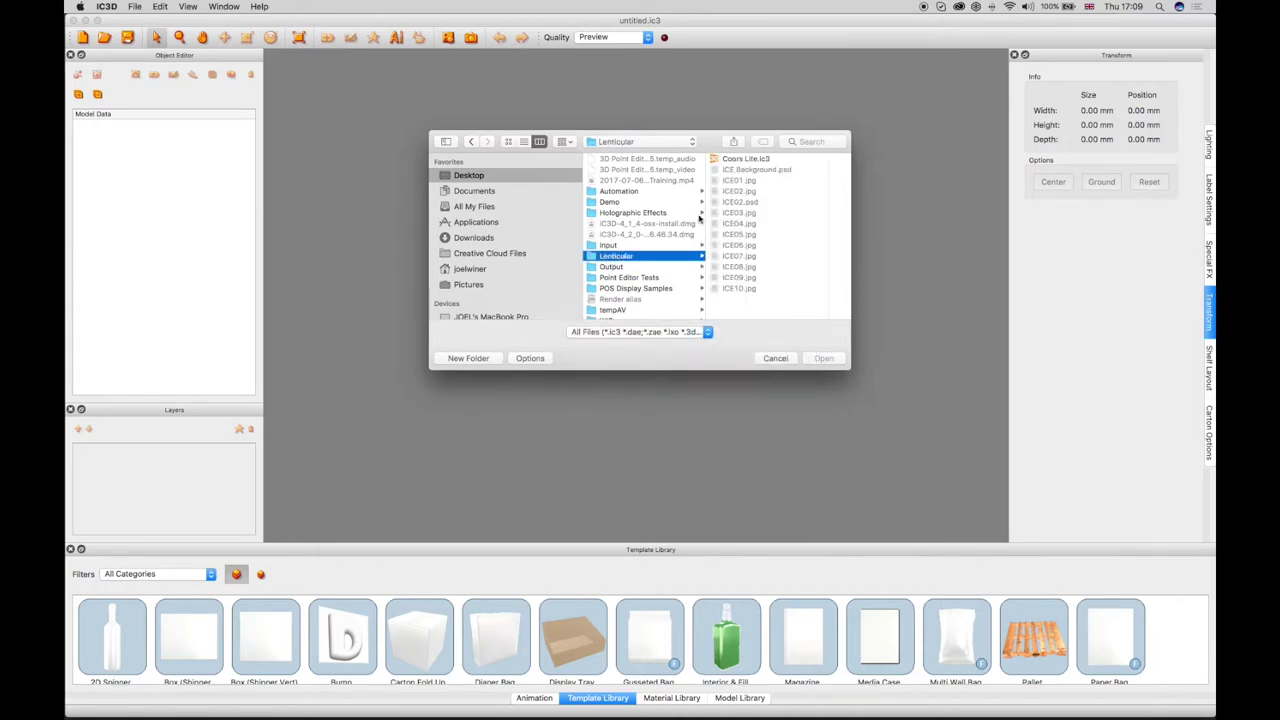
double_click(735, 160)
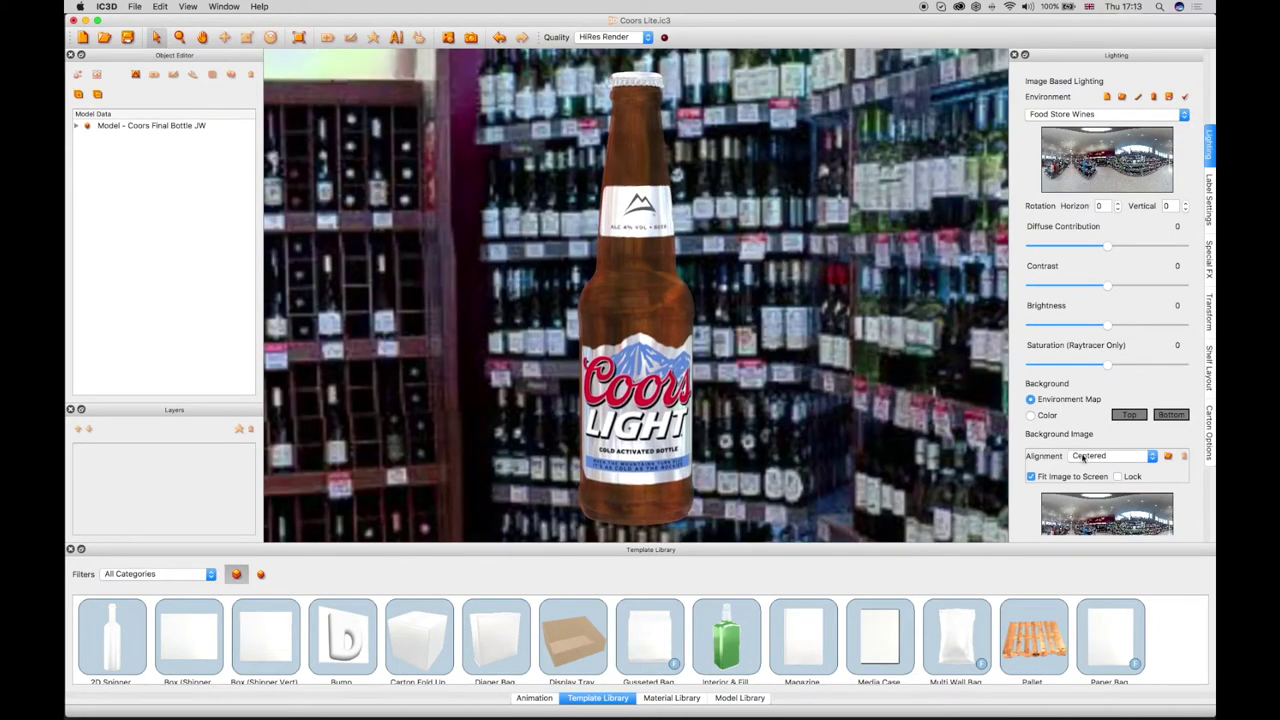
Step: Set the Lighting background to a plain grey colour and tilt the view slightly
left_click(1040, 416)
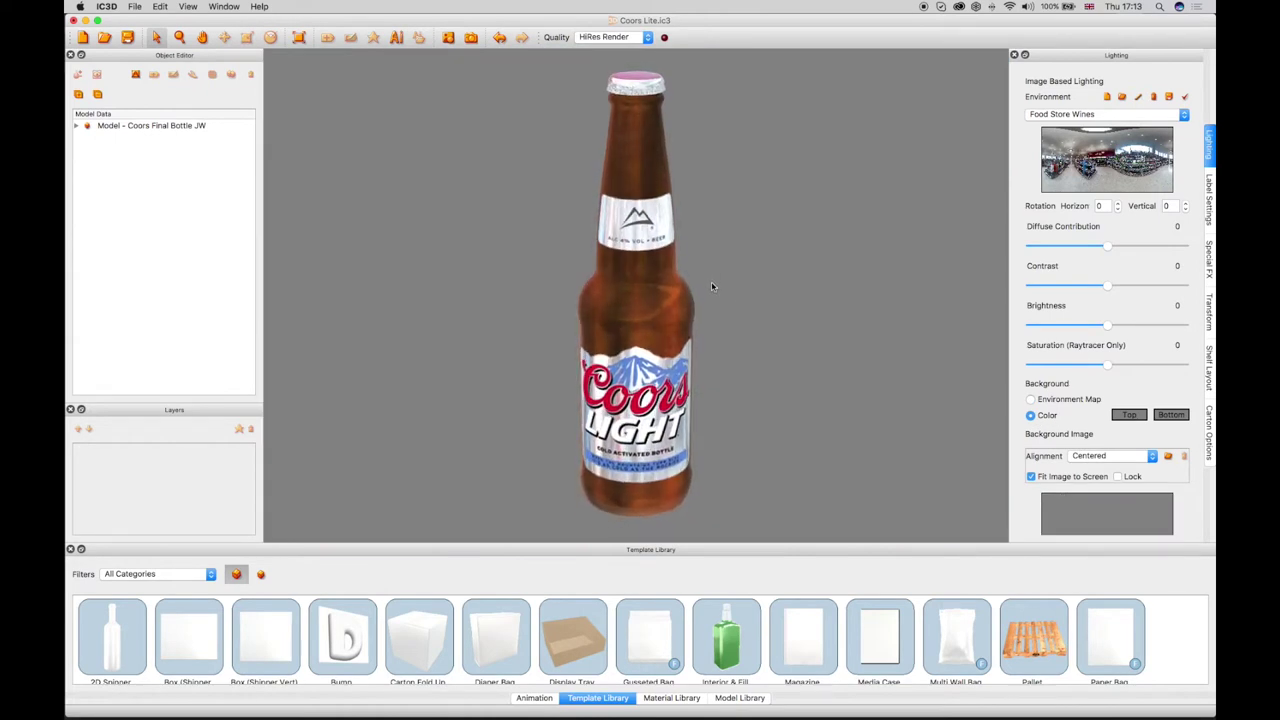
left_click_drag(711, 287, 760, 240)
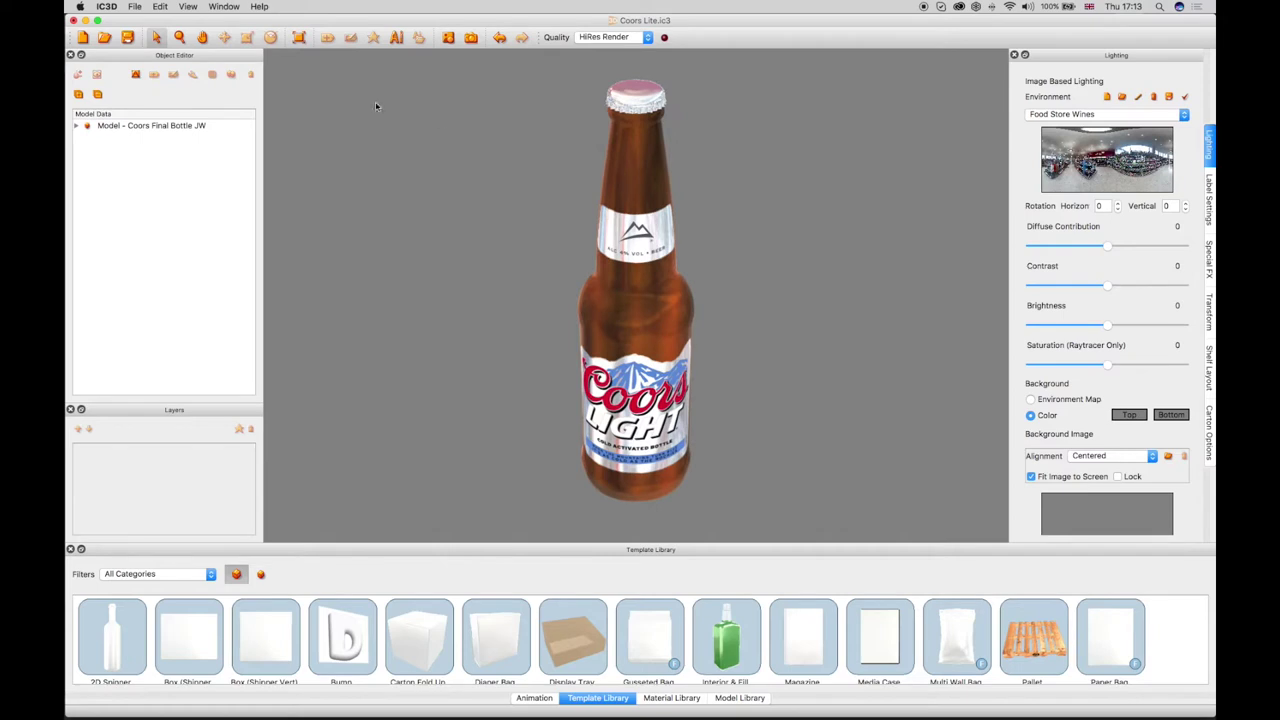
left_click(137, 7)
mouse_move(150, 85)
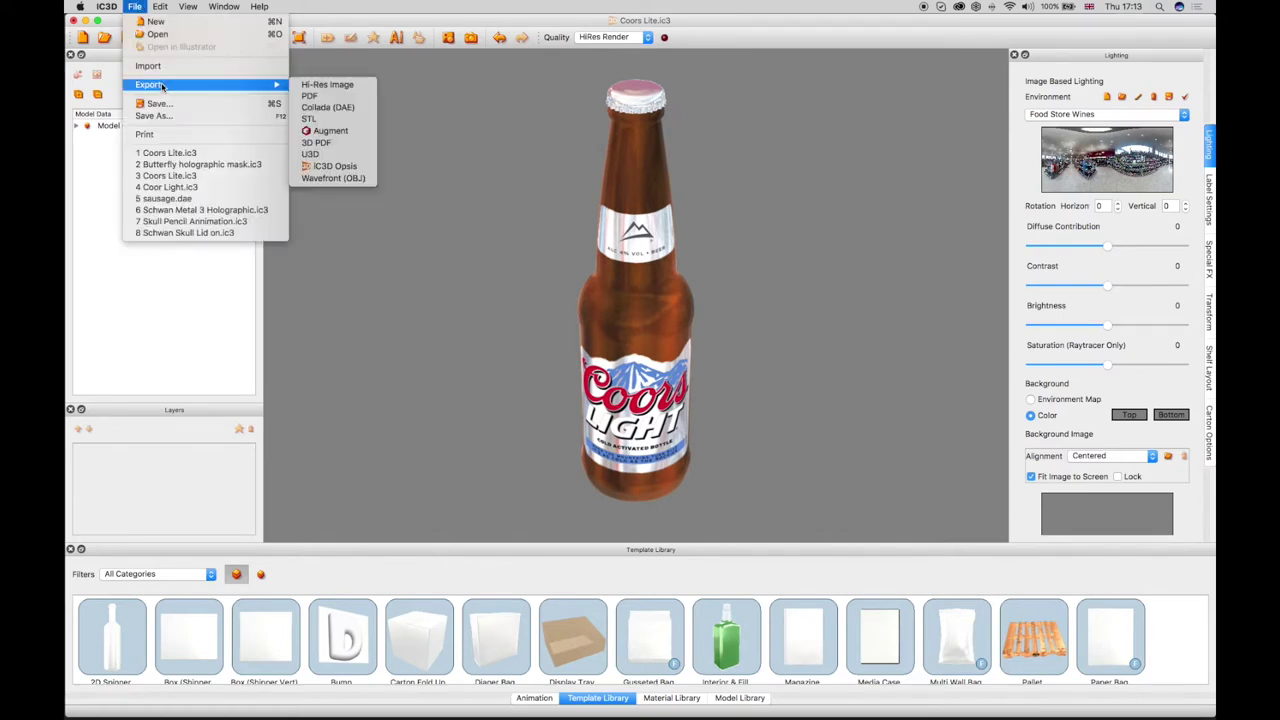
Step: Set up a Hi-Res Image export 295 mm wide at 300 ppi
left_click(328, 86)
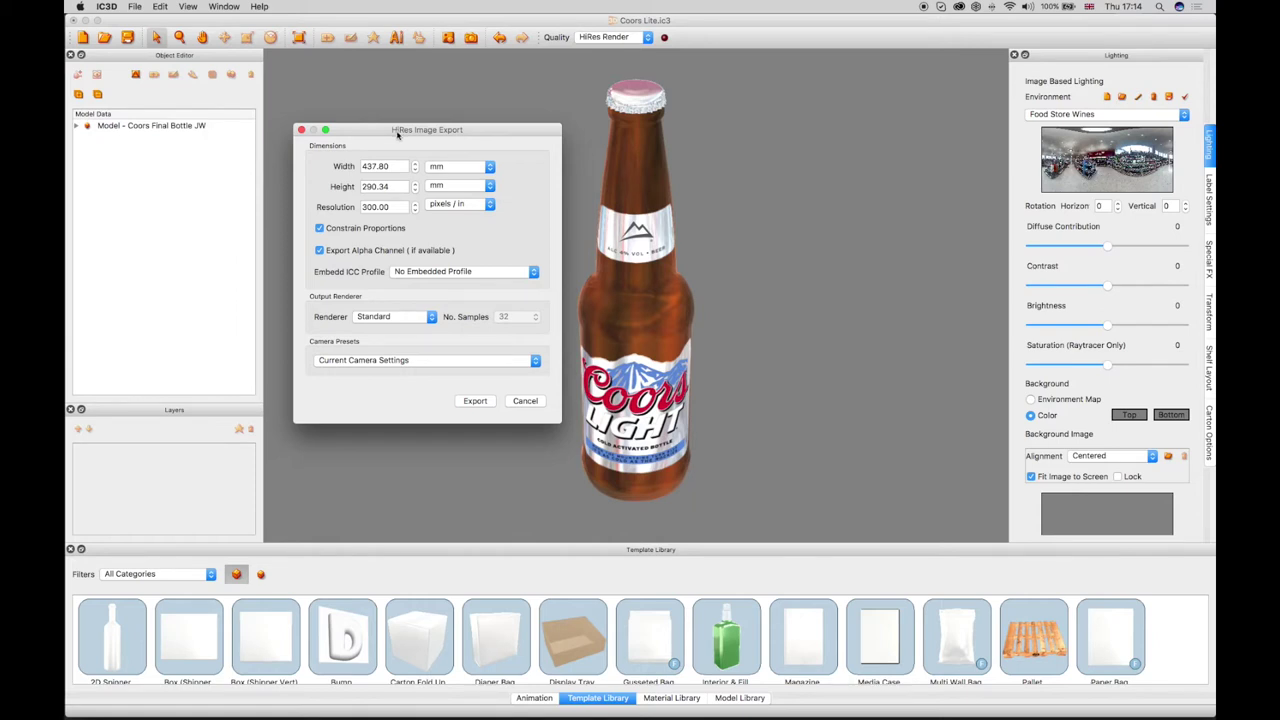
left_click(397, 134)
double_click(358, 166)
type("295")
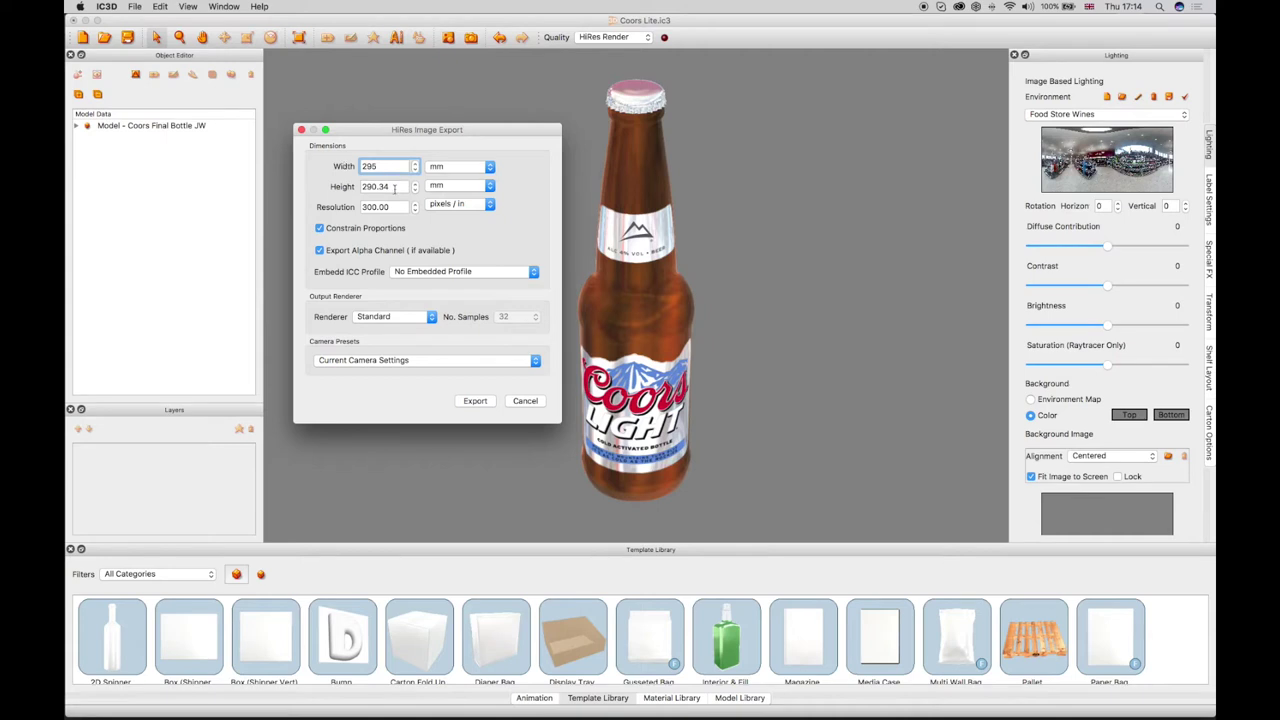
key("Tab")
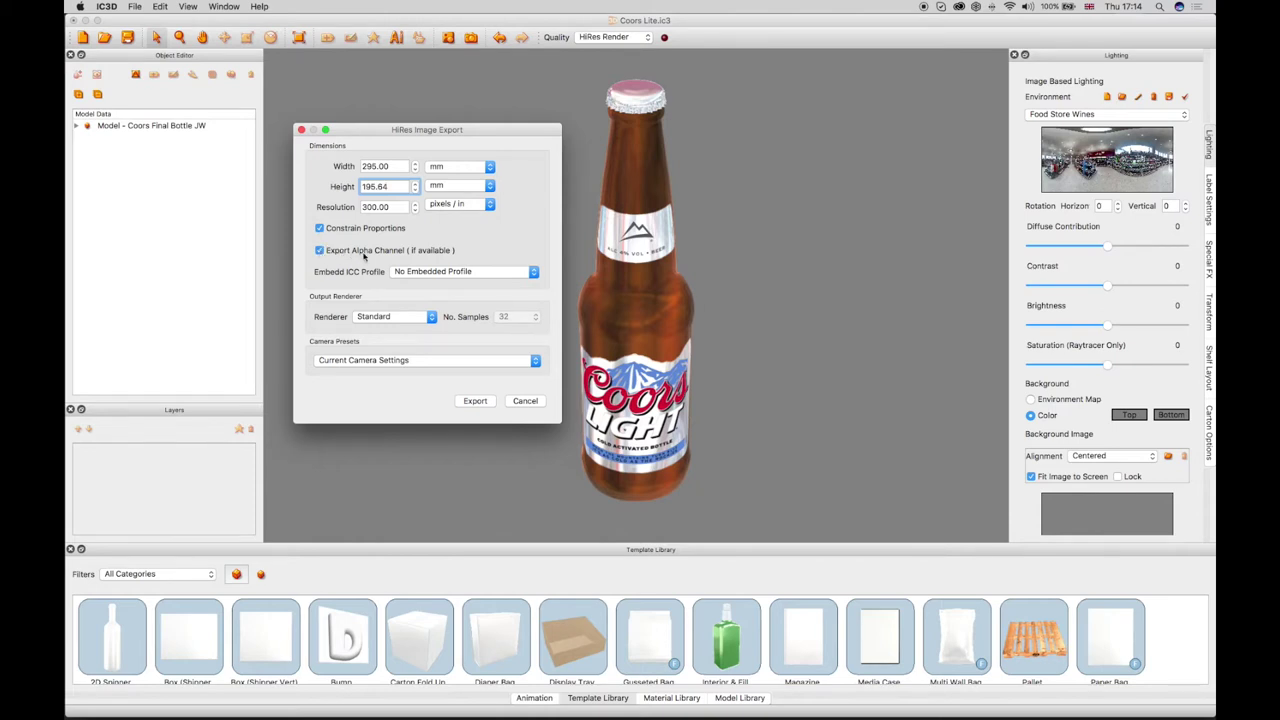
key("Tab")
Step: Export the image with its alpha channel as 'Coors Lite'
left_click(476, 401)
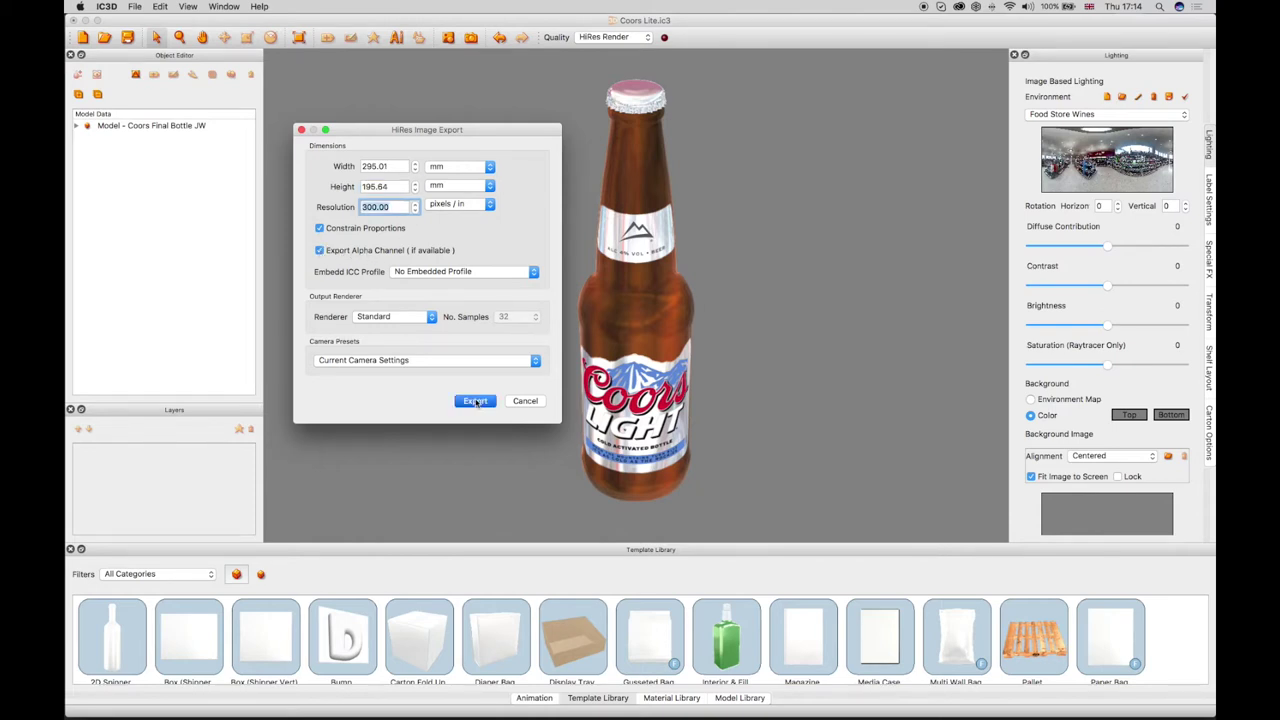
type("Coors Lite")
key("Return")
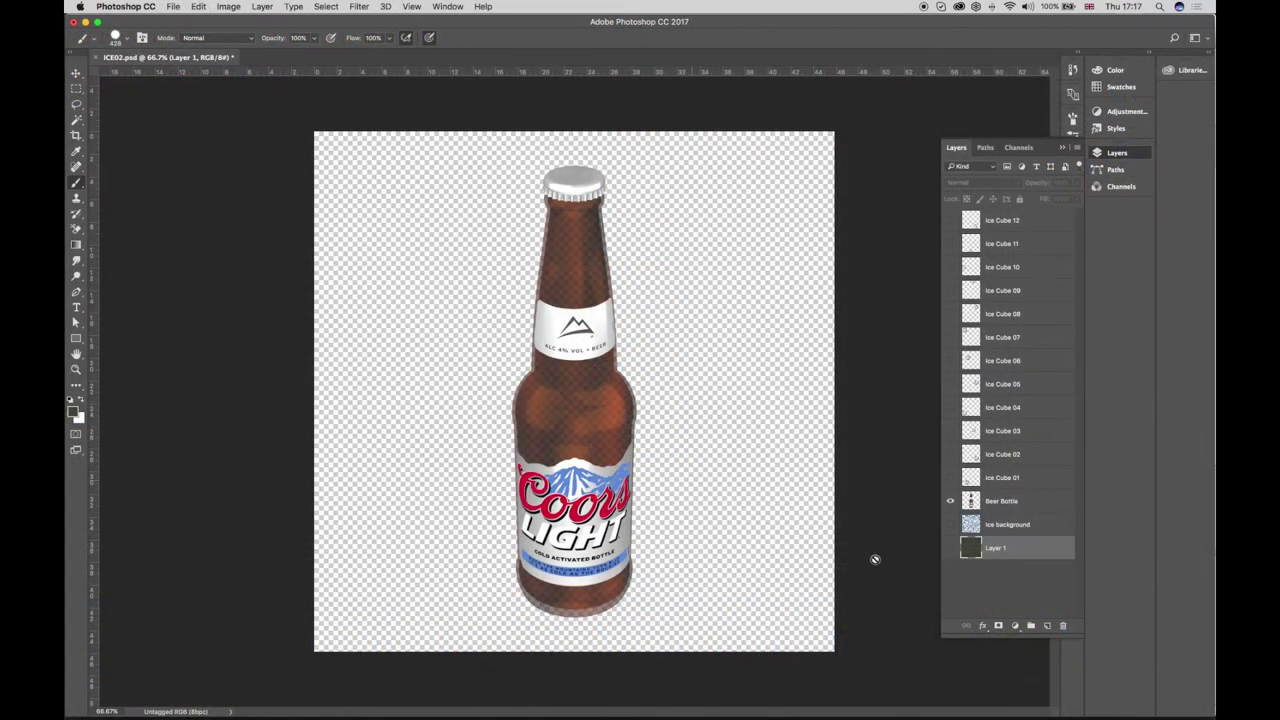
Step: Show Layer 1, the Ice background and Ice Cube 01–05 layers
left_click(951, 549)
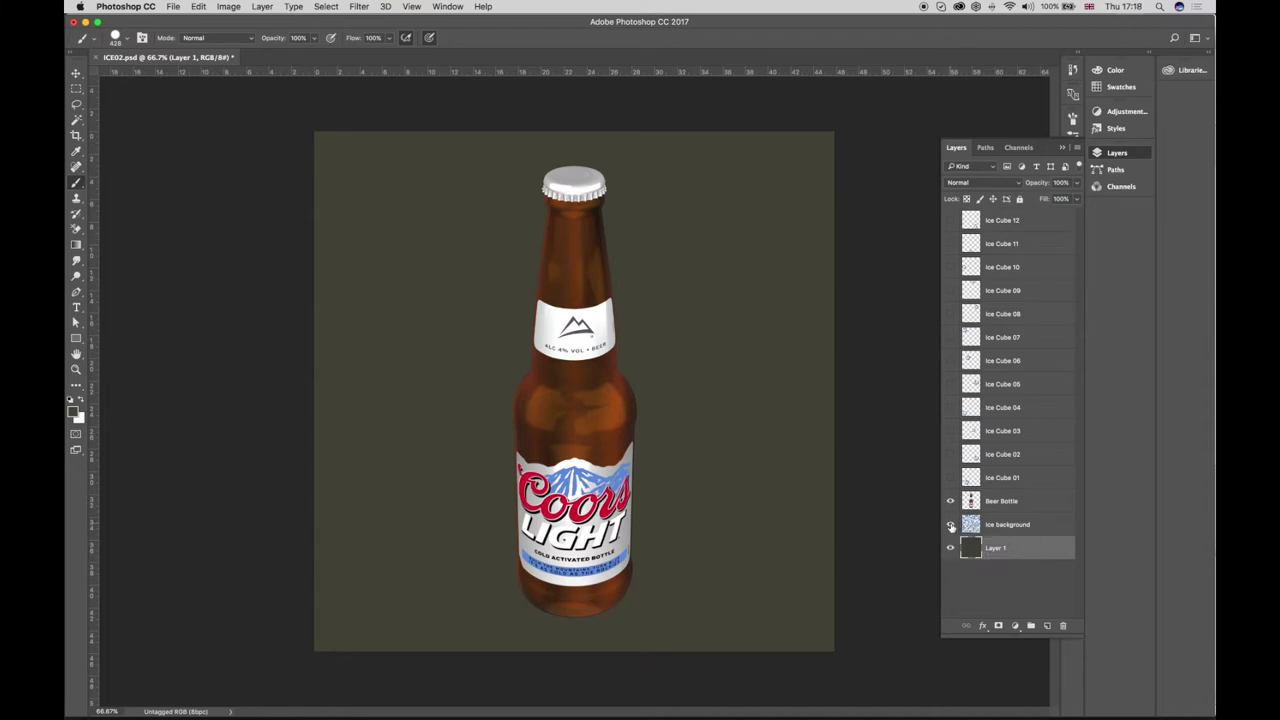
left_click(951, 525)
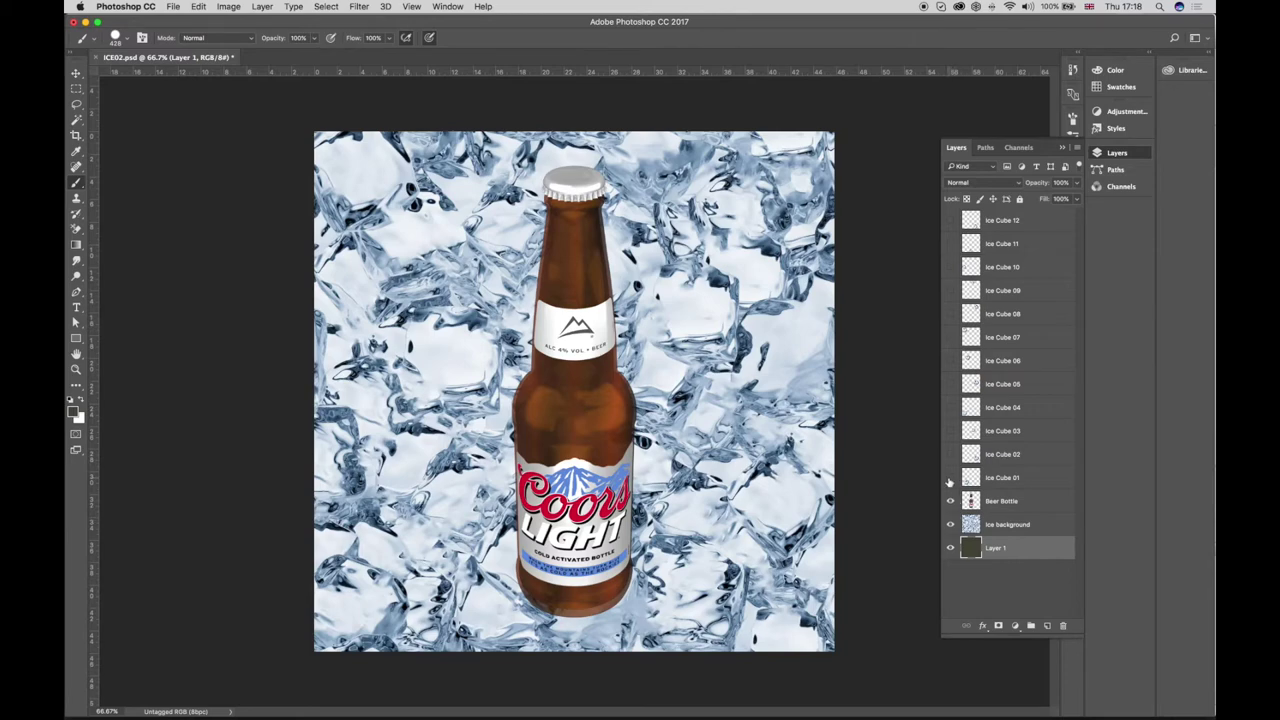
left_click(950, 479)
left_click(950, 455)
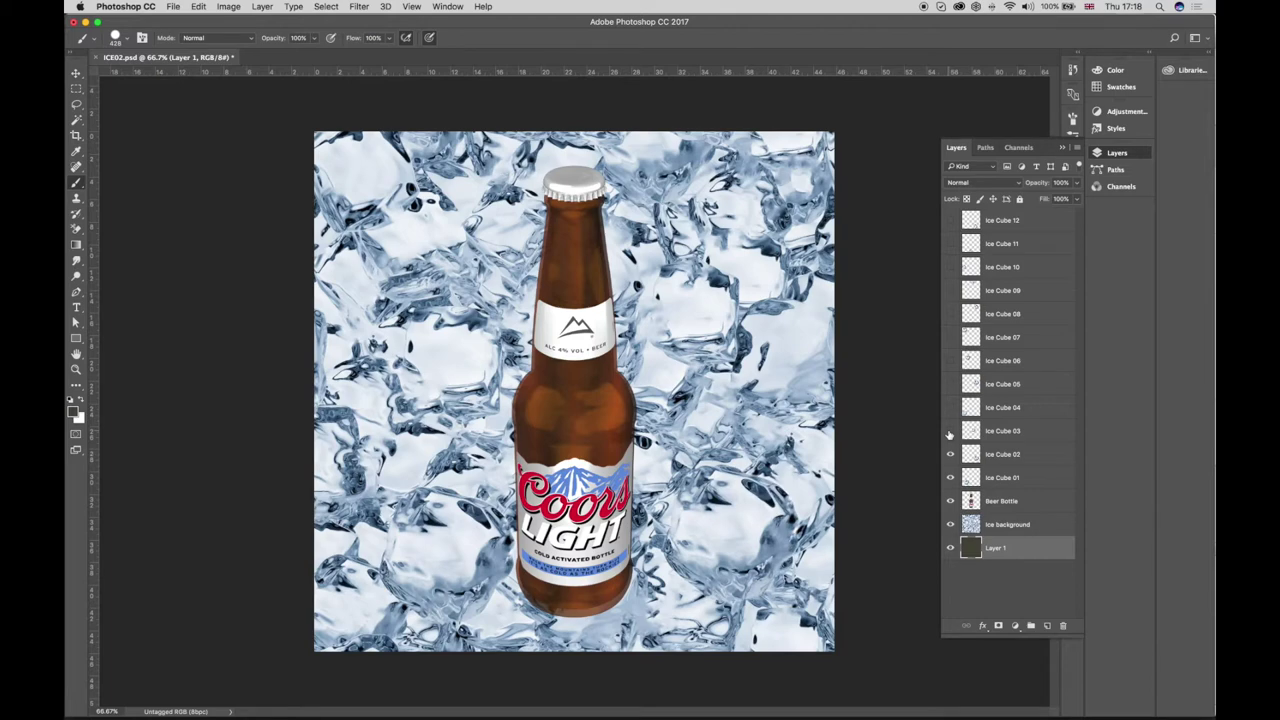
left_click(950, 431)
left_click(950, 408)
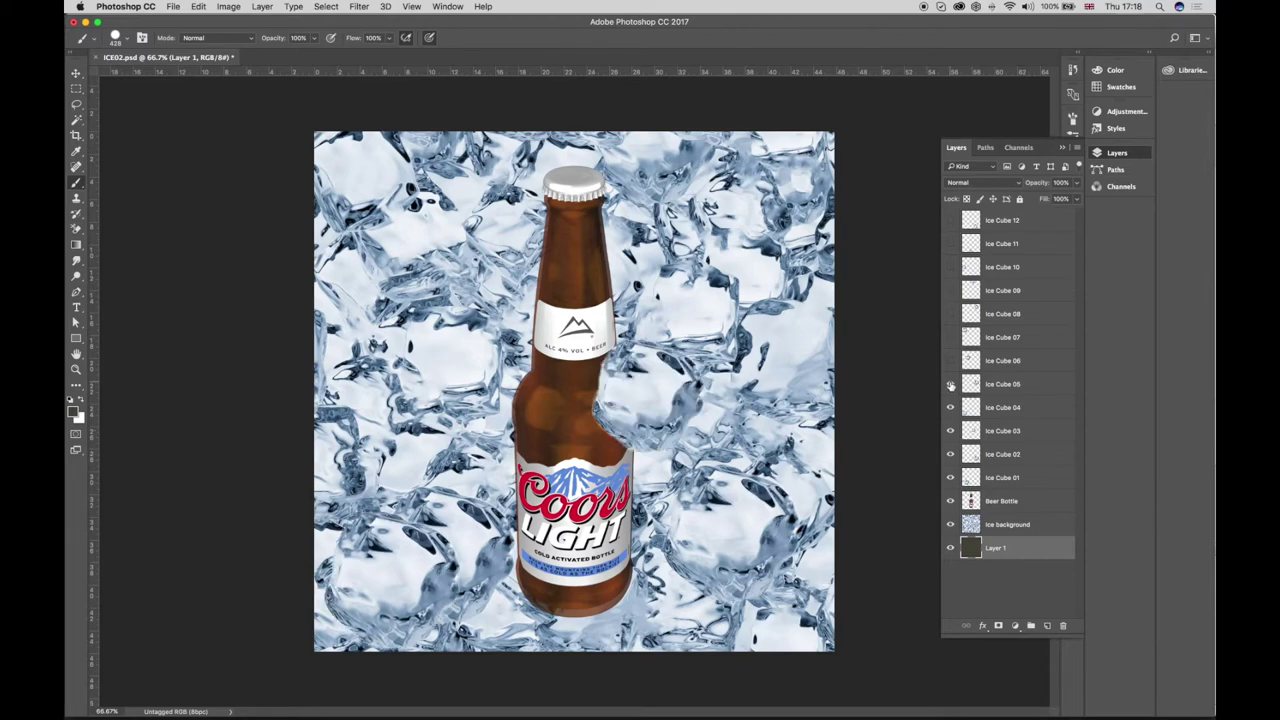
left_click(950, 384)
Step: Show Ice Cube 06–12 layers and select Ice Cube 12 with the Move tool
left_click(950, 361)
left_click(950, 337)
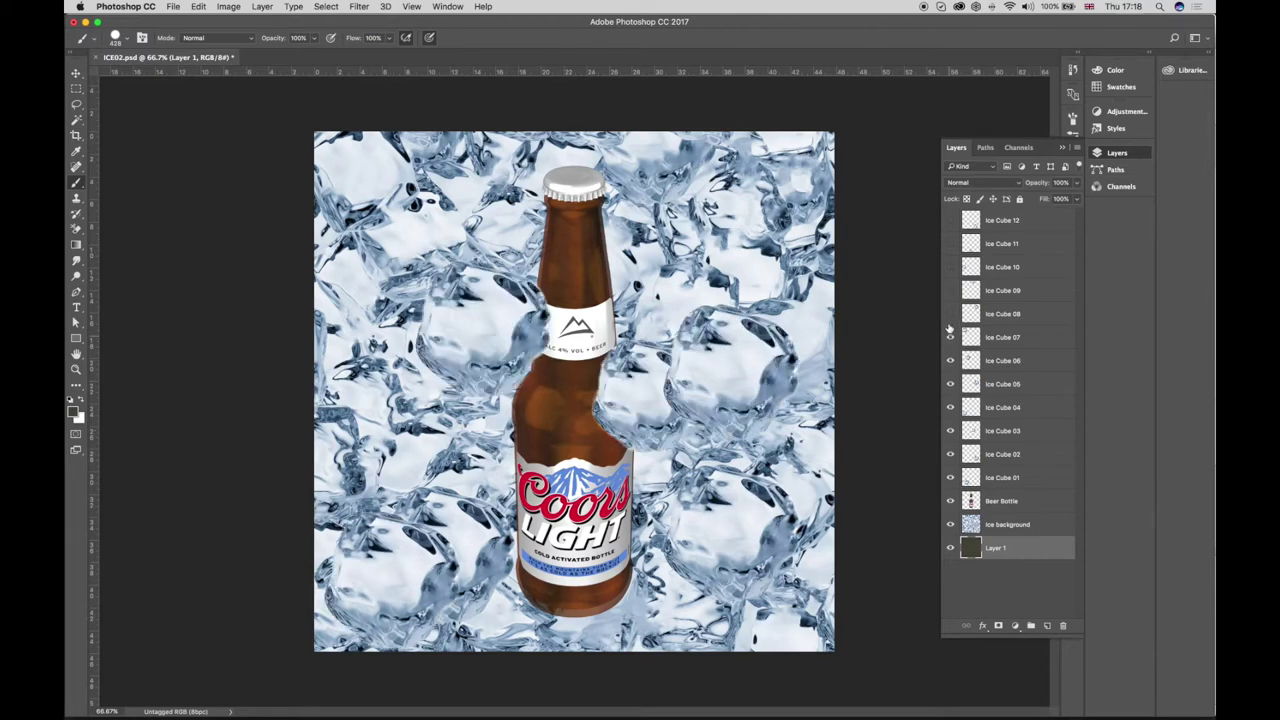
left_click(950, 314)
left_click(950, 290)
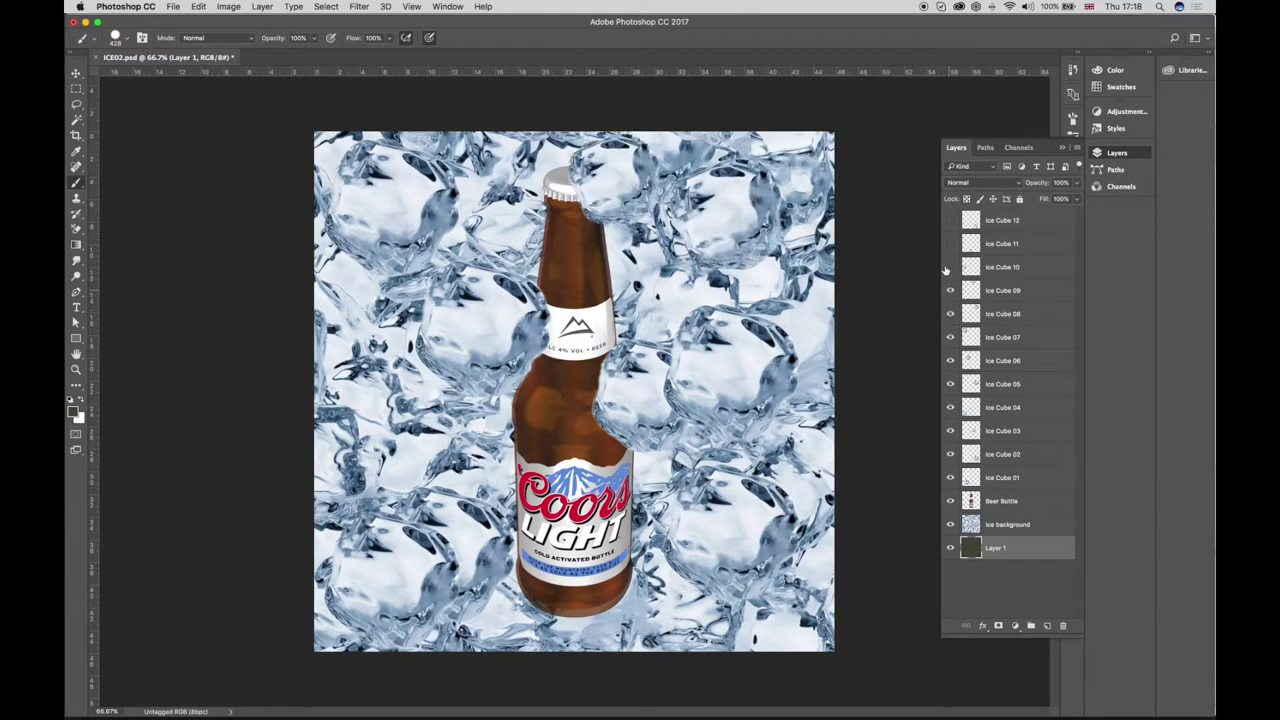
left_click(950, 267)
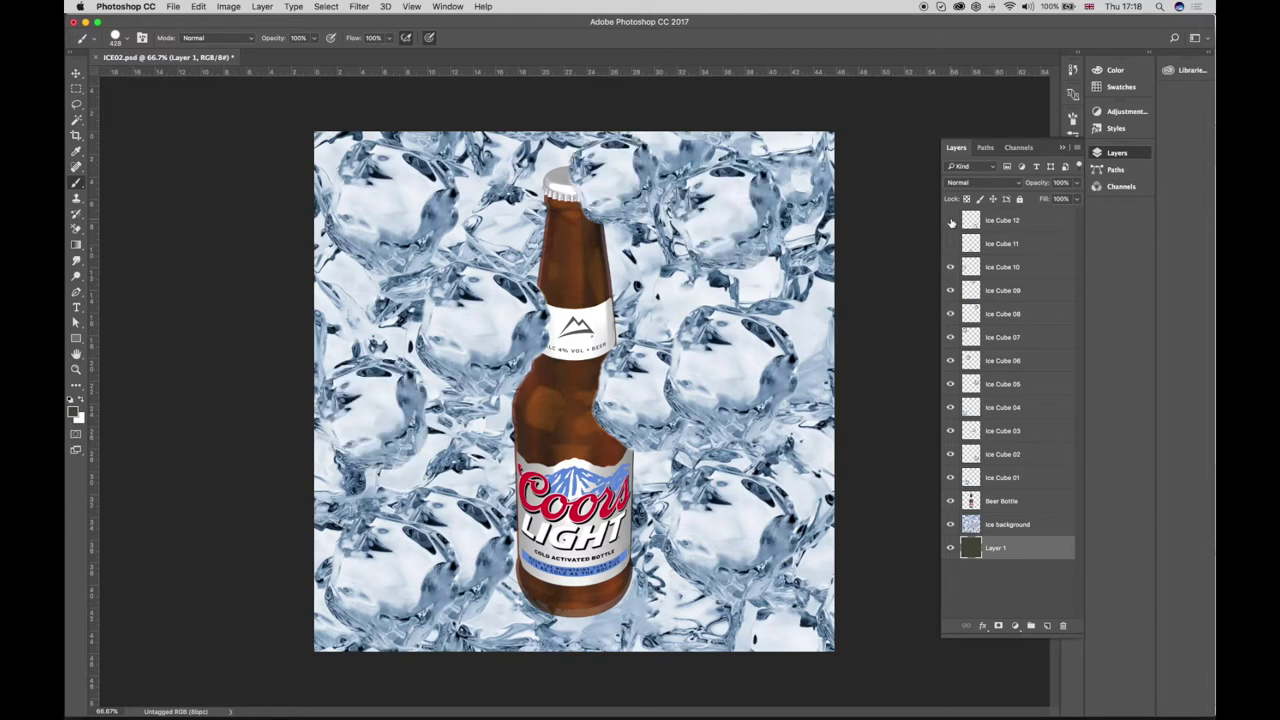
left_click(951, 221)
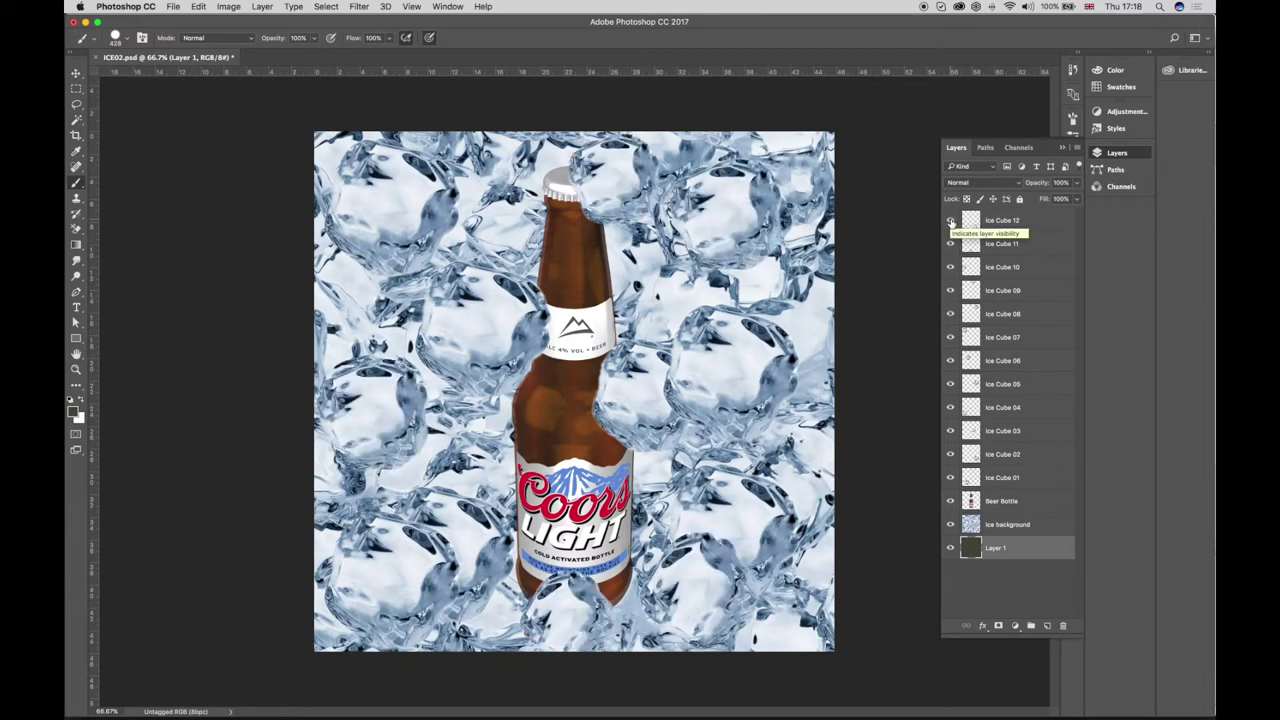
left_click(1000, 221)
key("v")
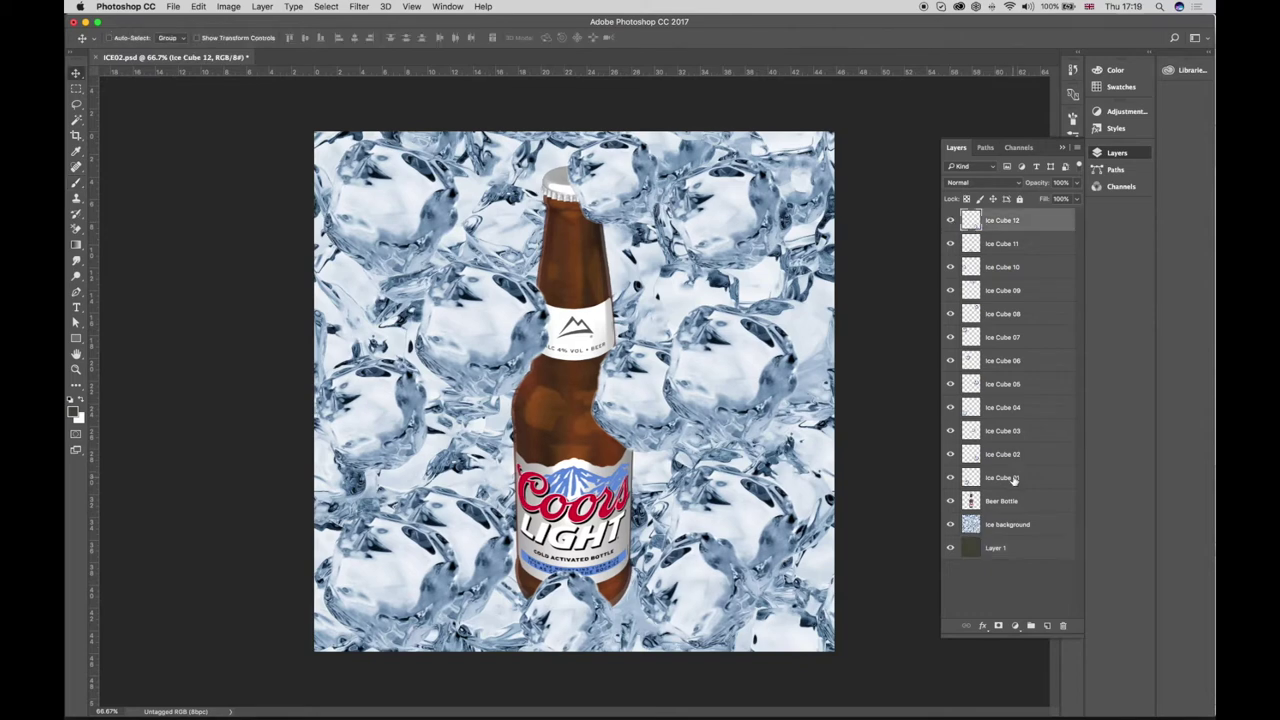
Step: Select all ice cube layers and save a JPEG copy named ICE02.jpg in Lenticular
left_click(1014, 479, "shift")
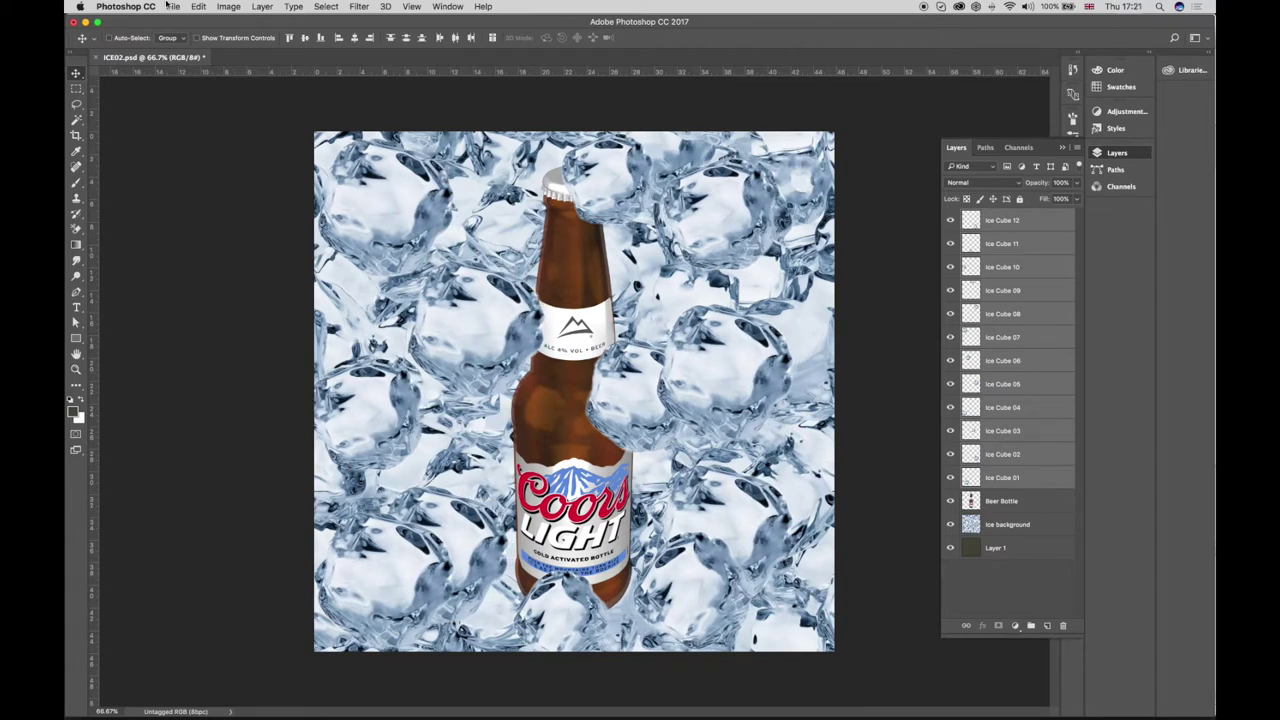
left_click(172, 6)
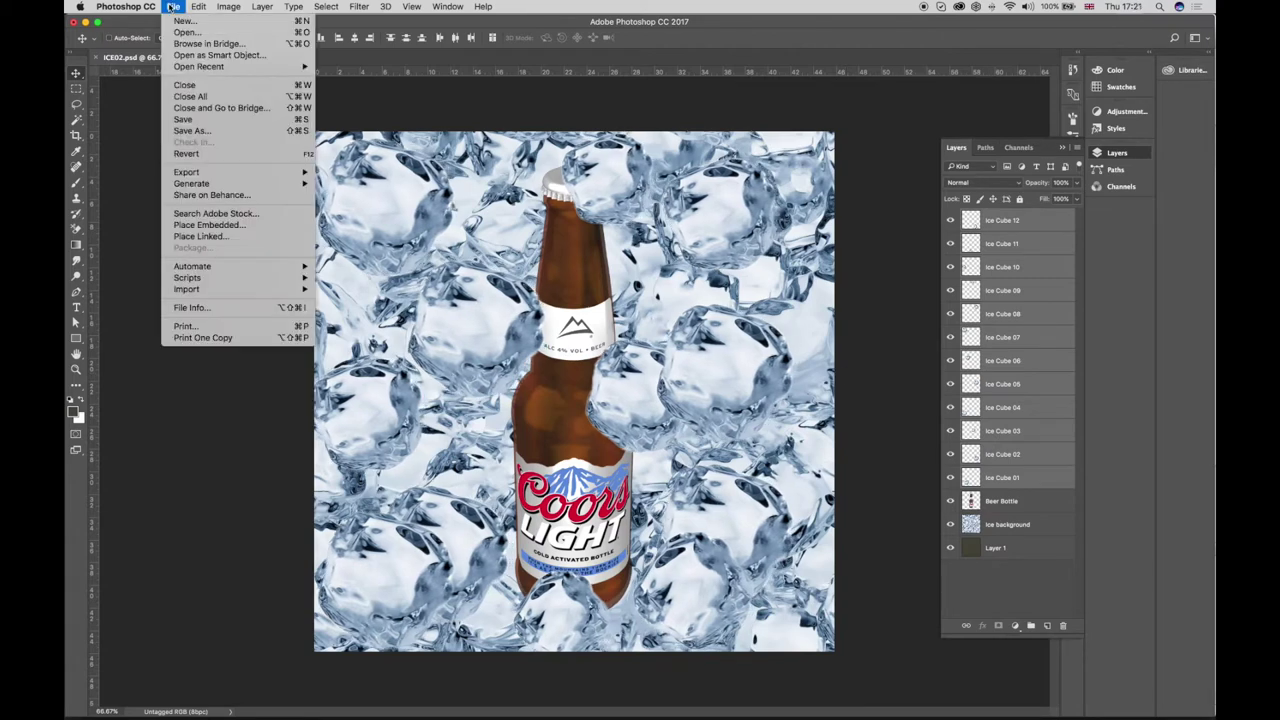
left_click(199, 132)
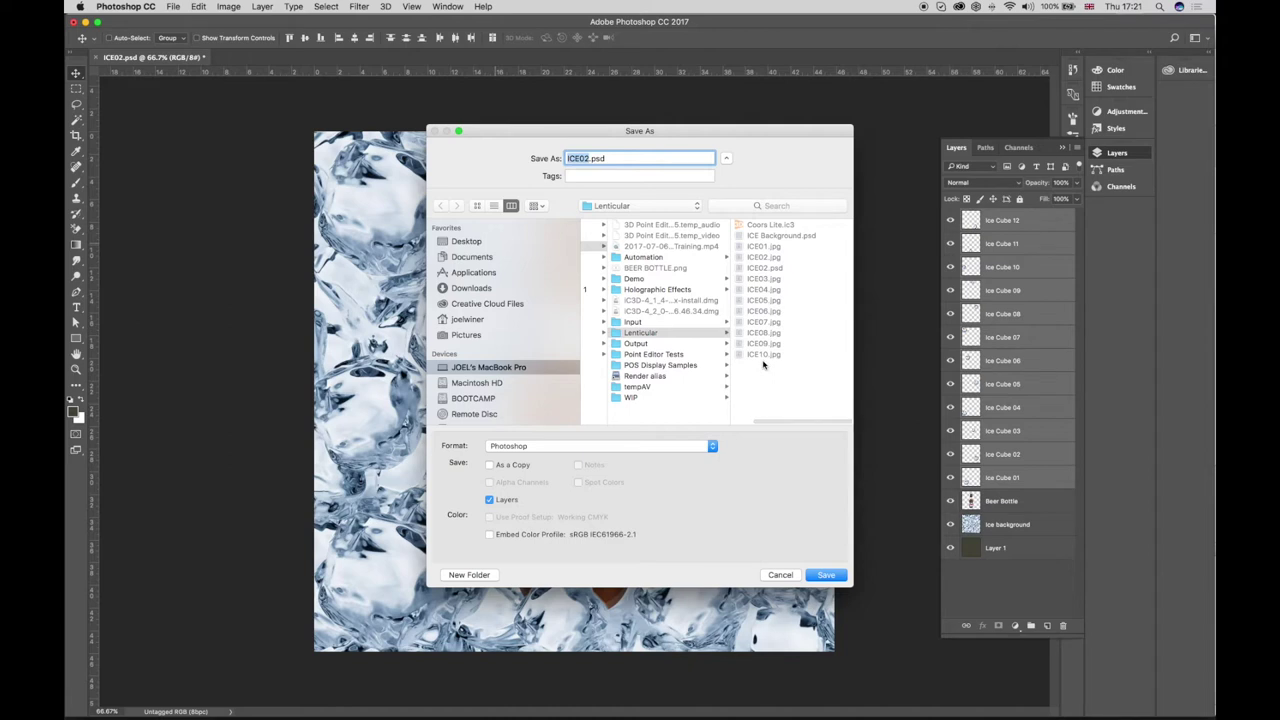
left_click(584, 446)
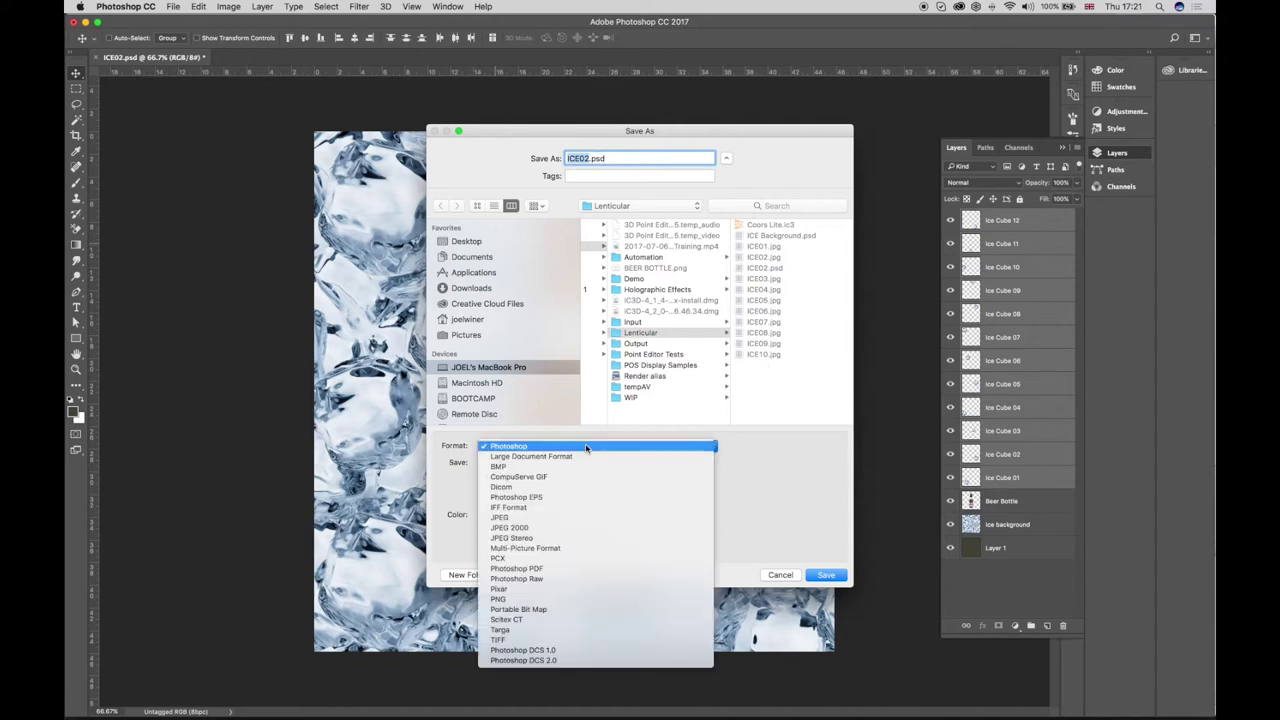
left_click(580, 517)
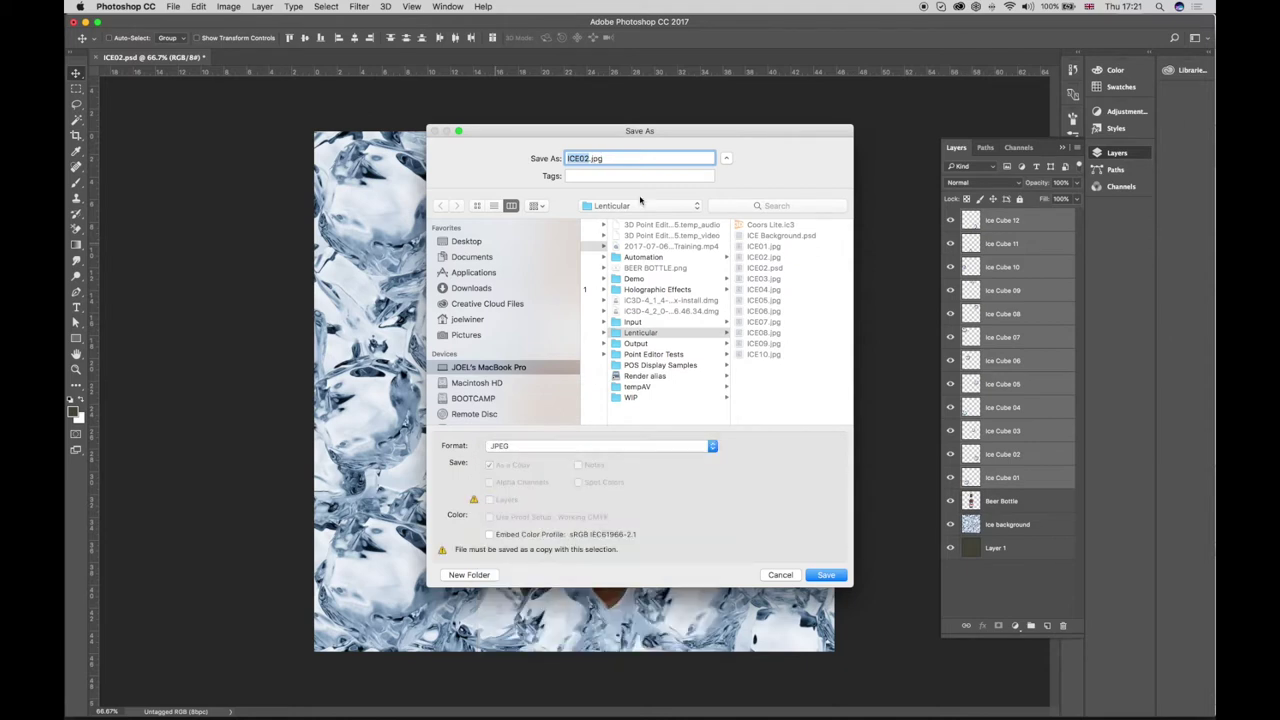
left_click(827, 575)
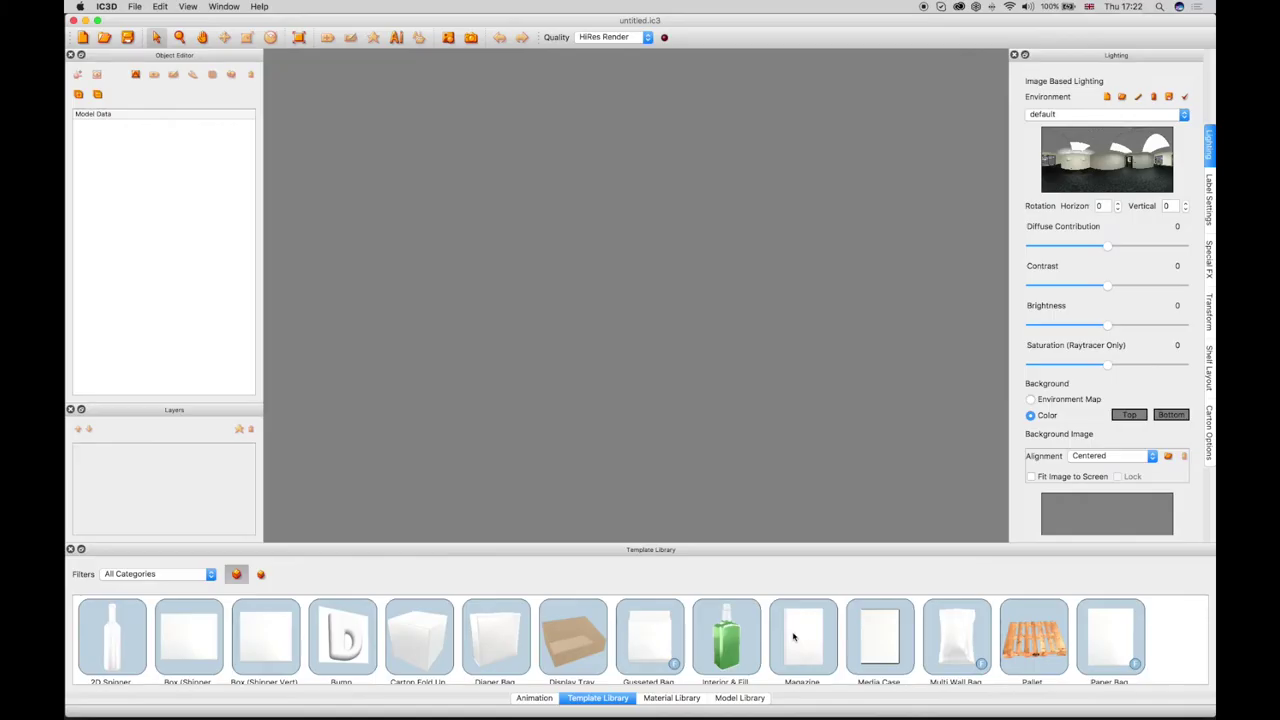
Step: Add the 210 × 300 mm Magazine template and apply Printed Card (Back) material
scroll(793, 636, "down", 1)
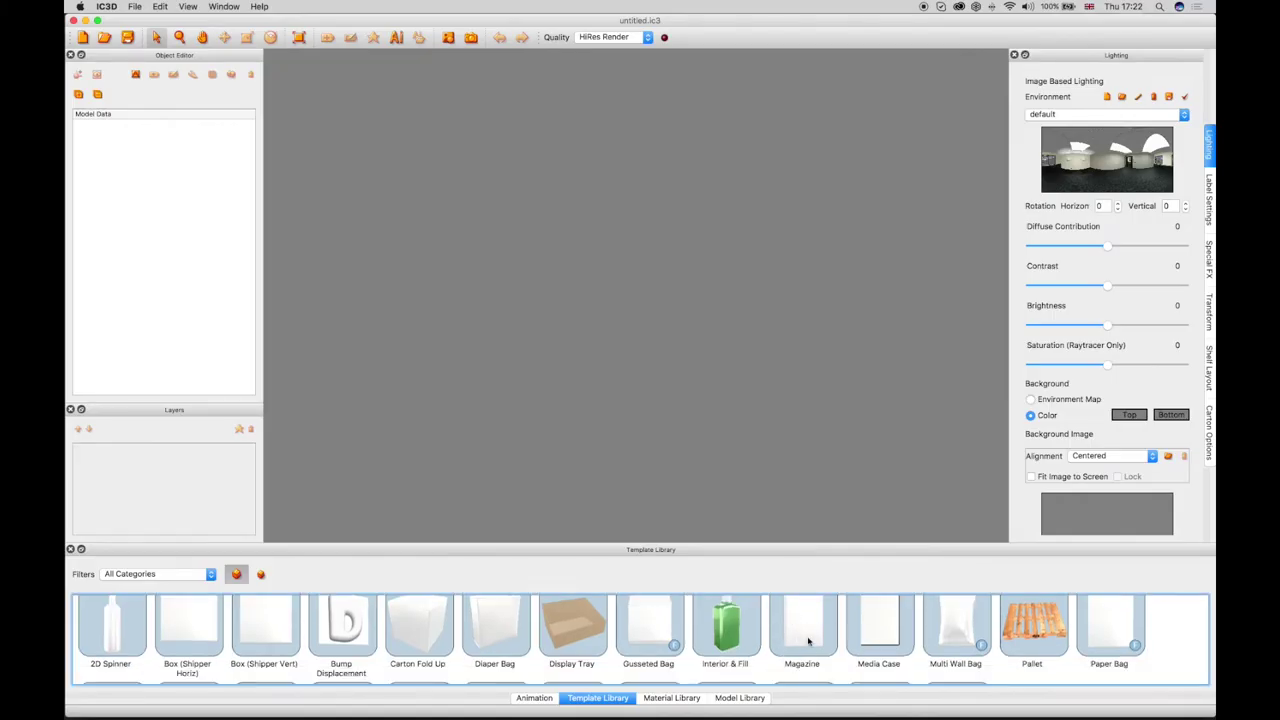
left_click_drag(808, 640, 609, 326)
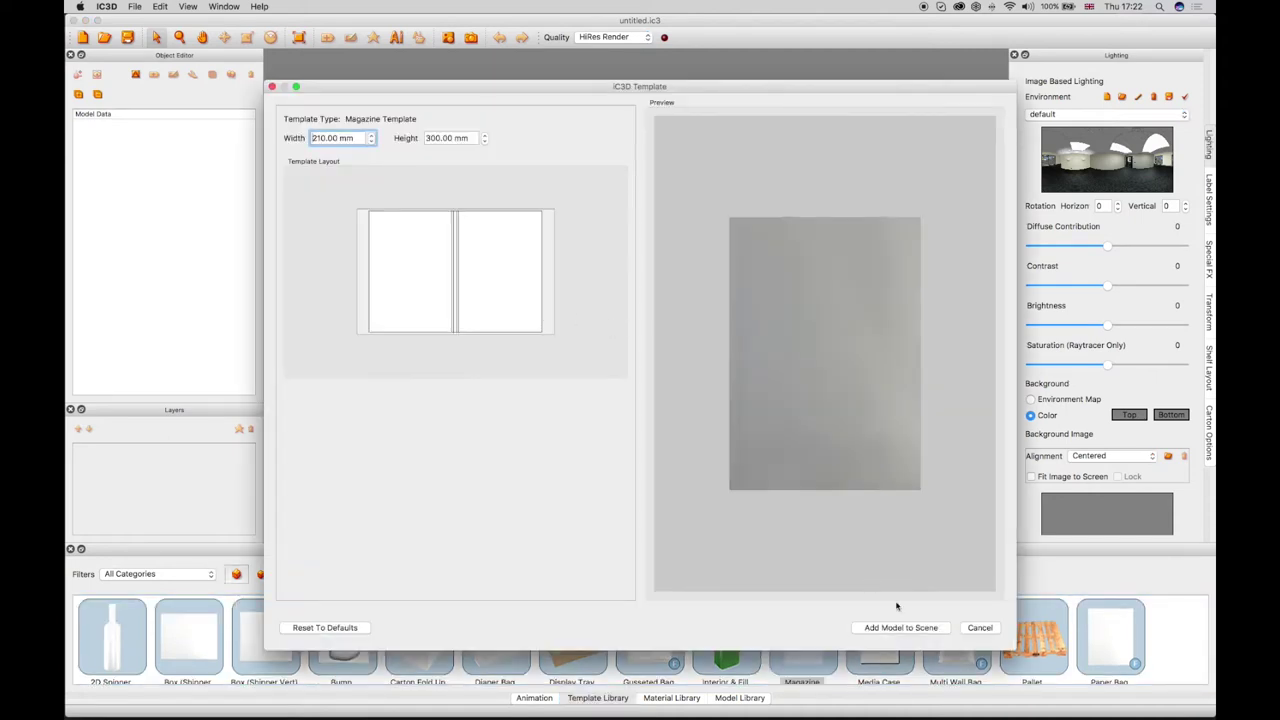
left_click(901, 628)
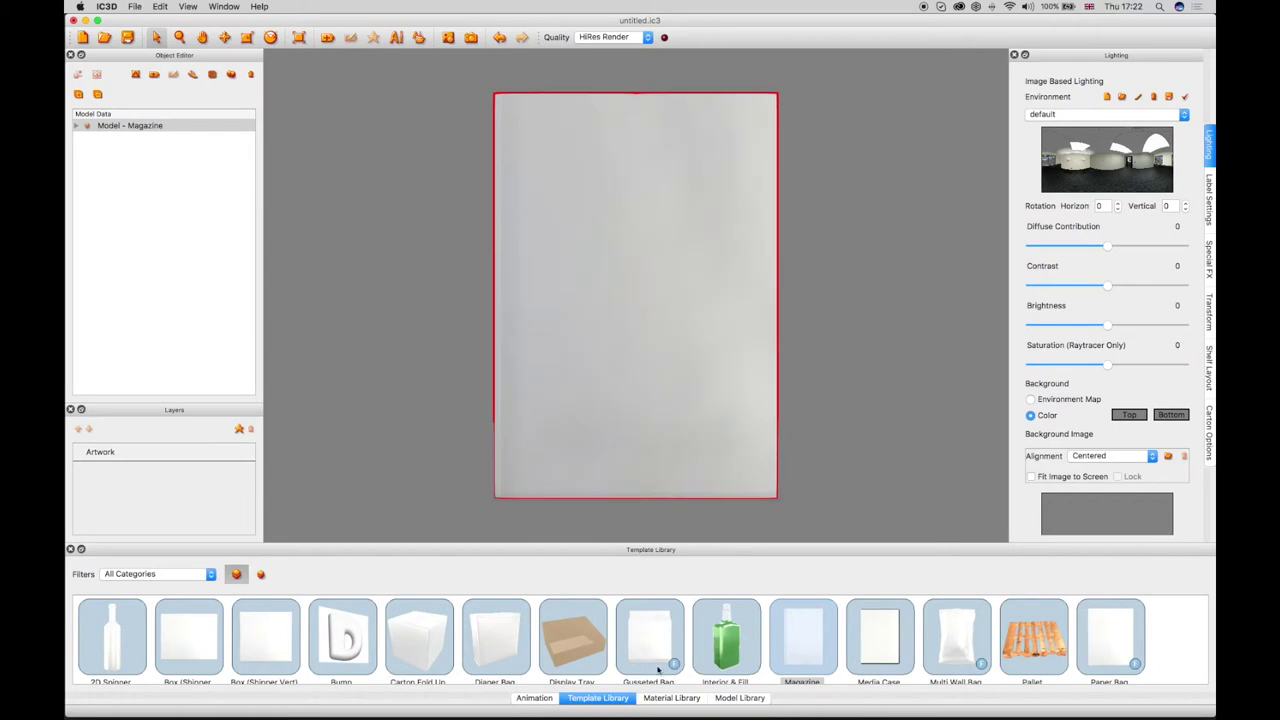
left_click(671, 697)
scroll(549, 655, "down", 2)
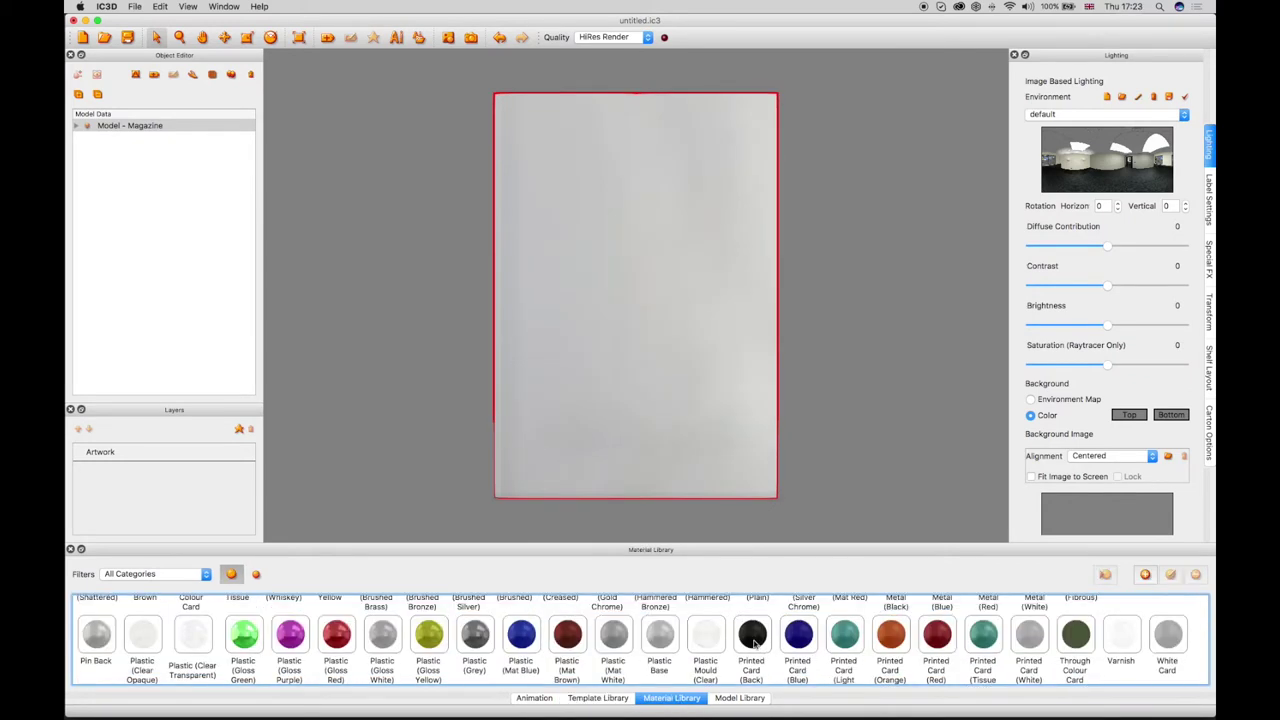
left_click_drag(752, 632, 635, 421)
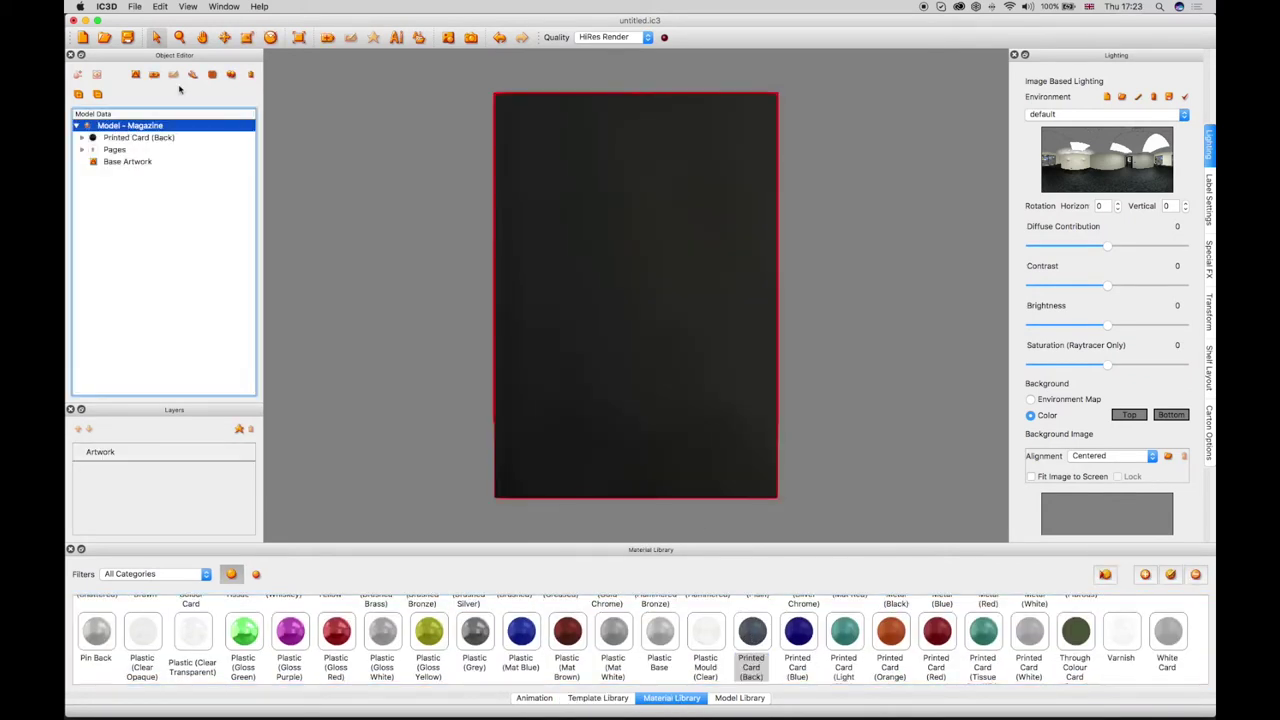
left_click(154, 74)
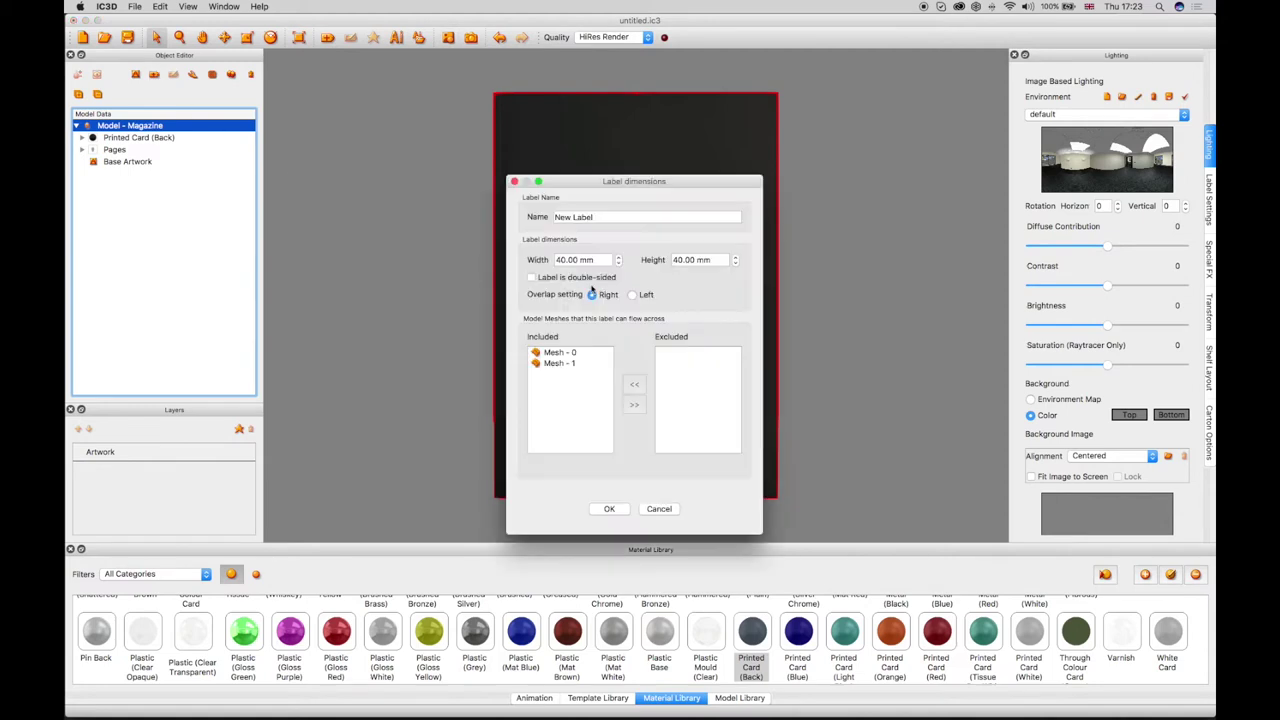
Step: Name the new label 'Lenticular' and size it 170 × 170 mm
key("super+a")
type("L")
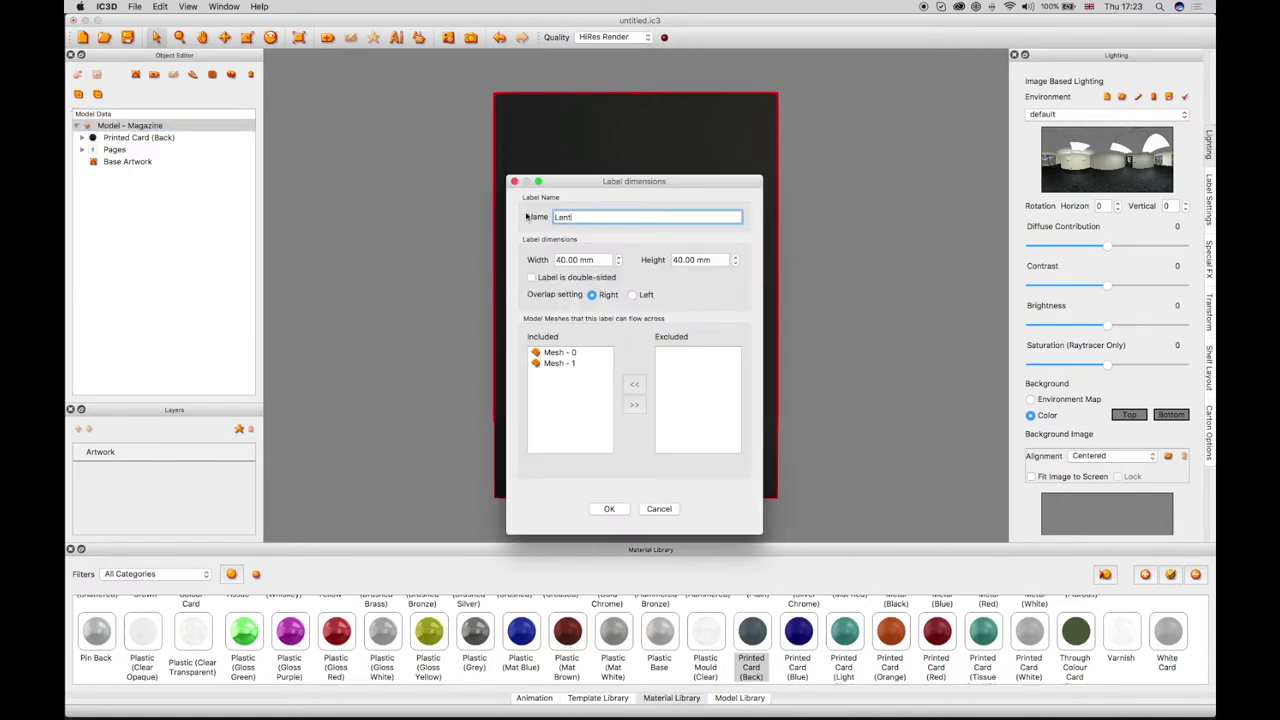
type("lar")
key("Tab")
type("170 mm")
key("Tab")
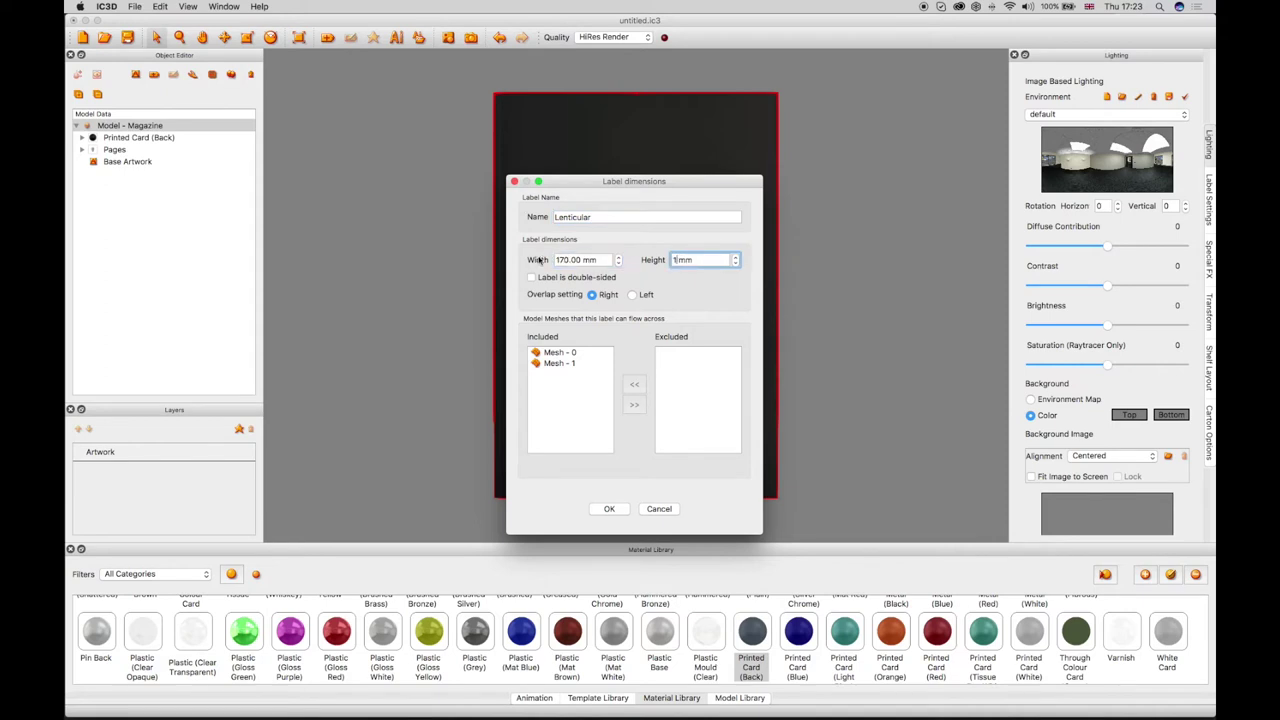
type("170 mm")
left_click(612, 509)
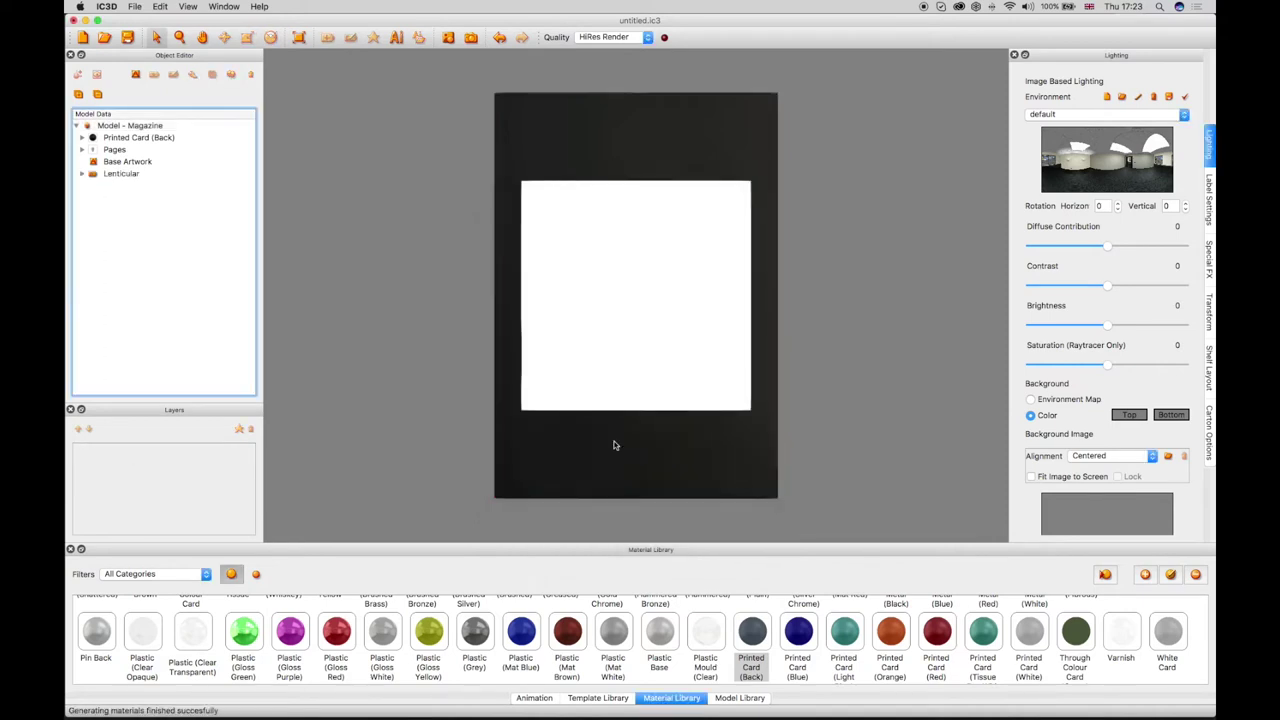
Step: Tick Use Lenticular on the Lenticular Front Material under Model - Magazine
left_click(77, 127)
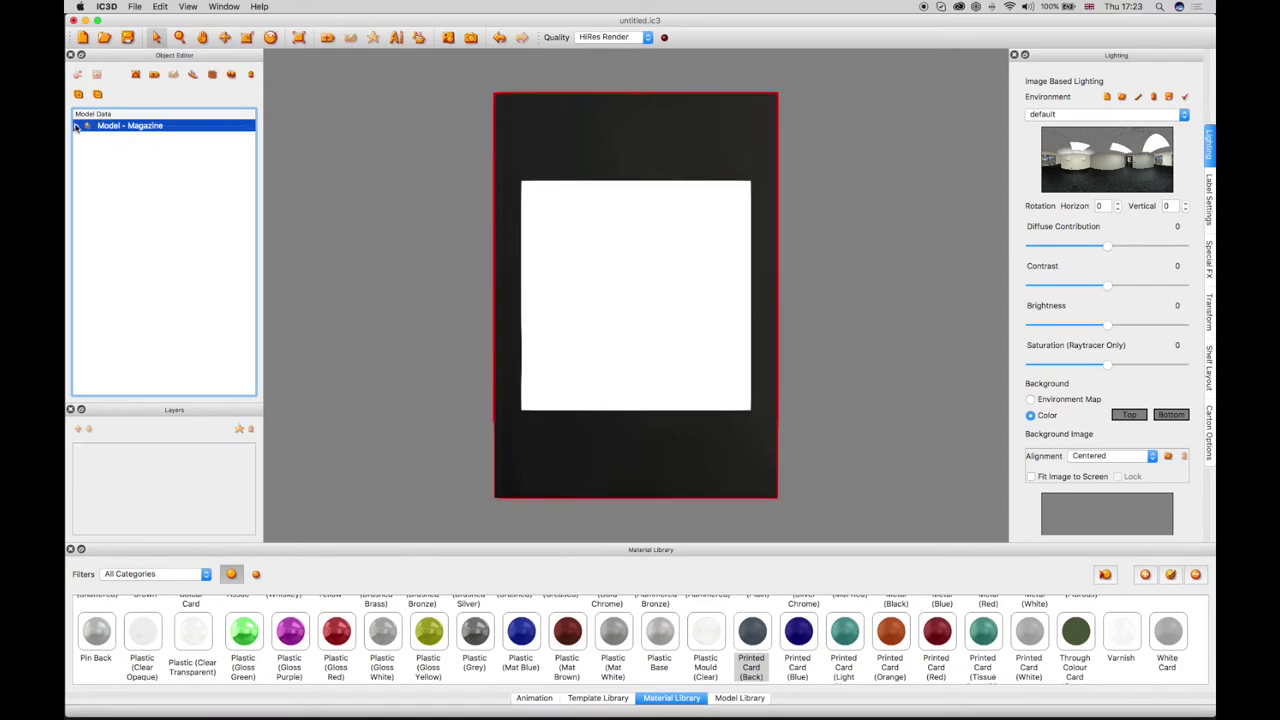
left_click(77, 126)
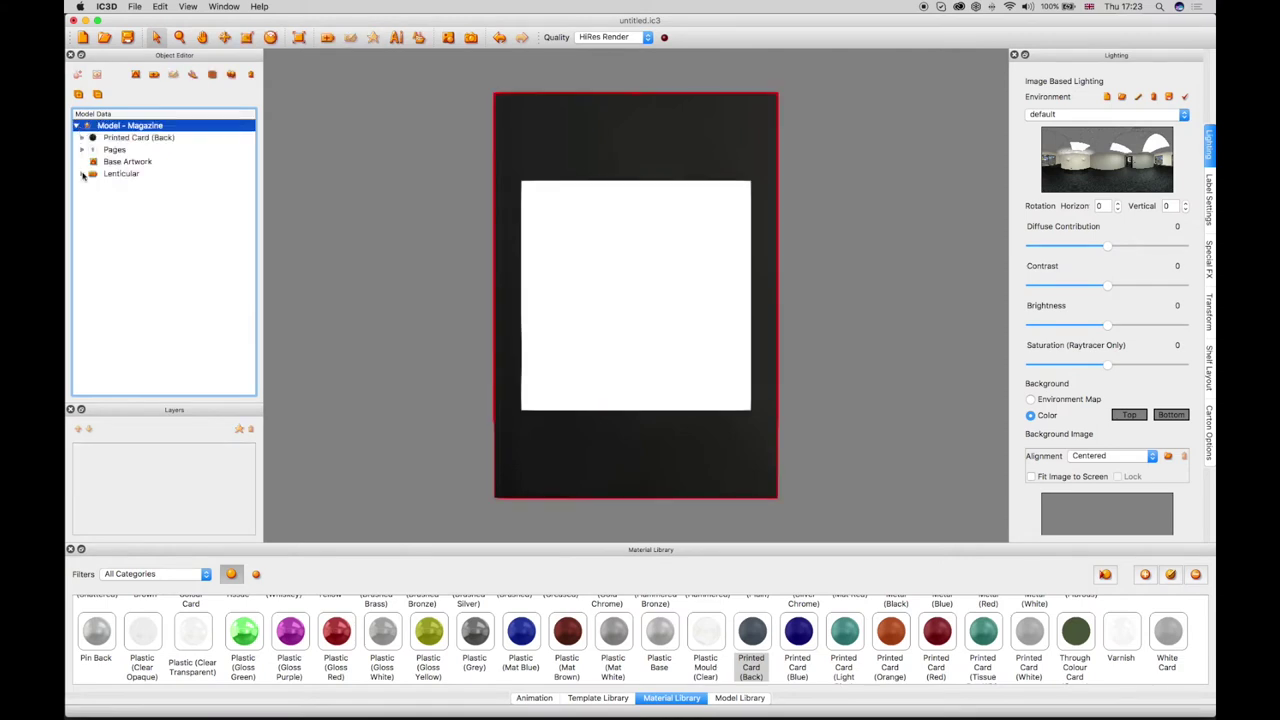
left_click(83, 174)
left_click(131, 187)
double_click(131, 187)
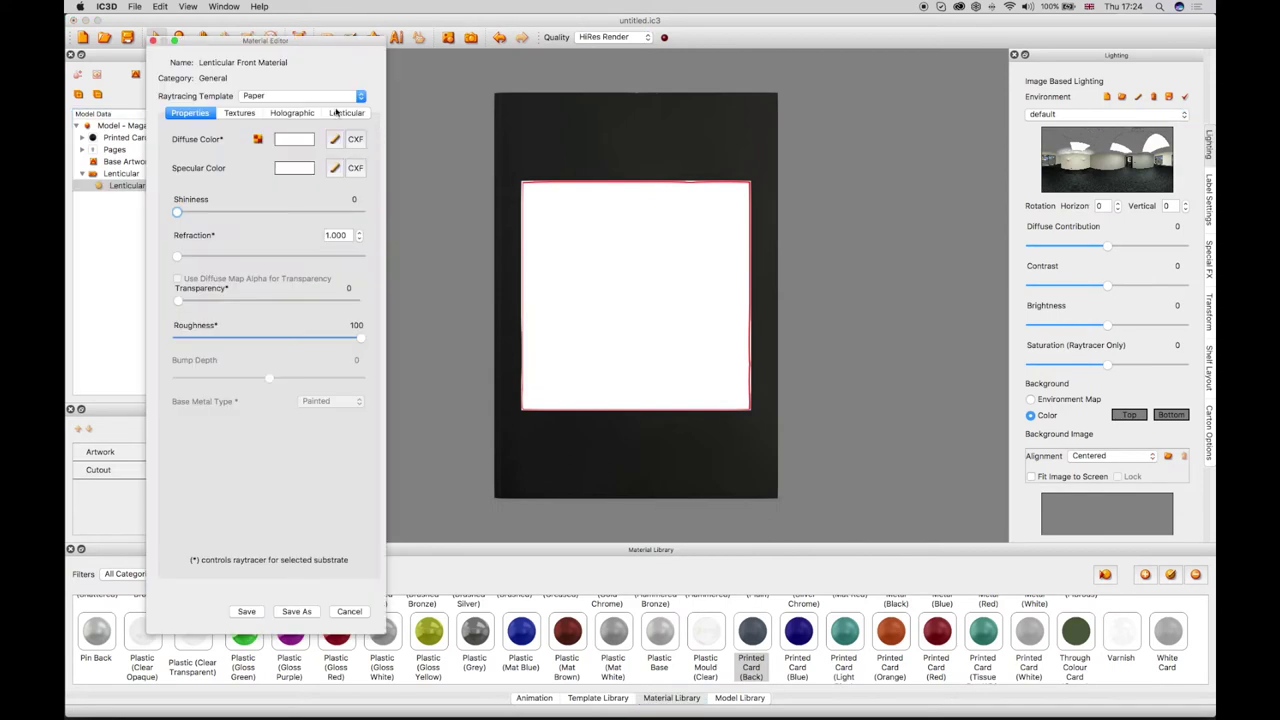
left_click(350, 116)
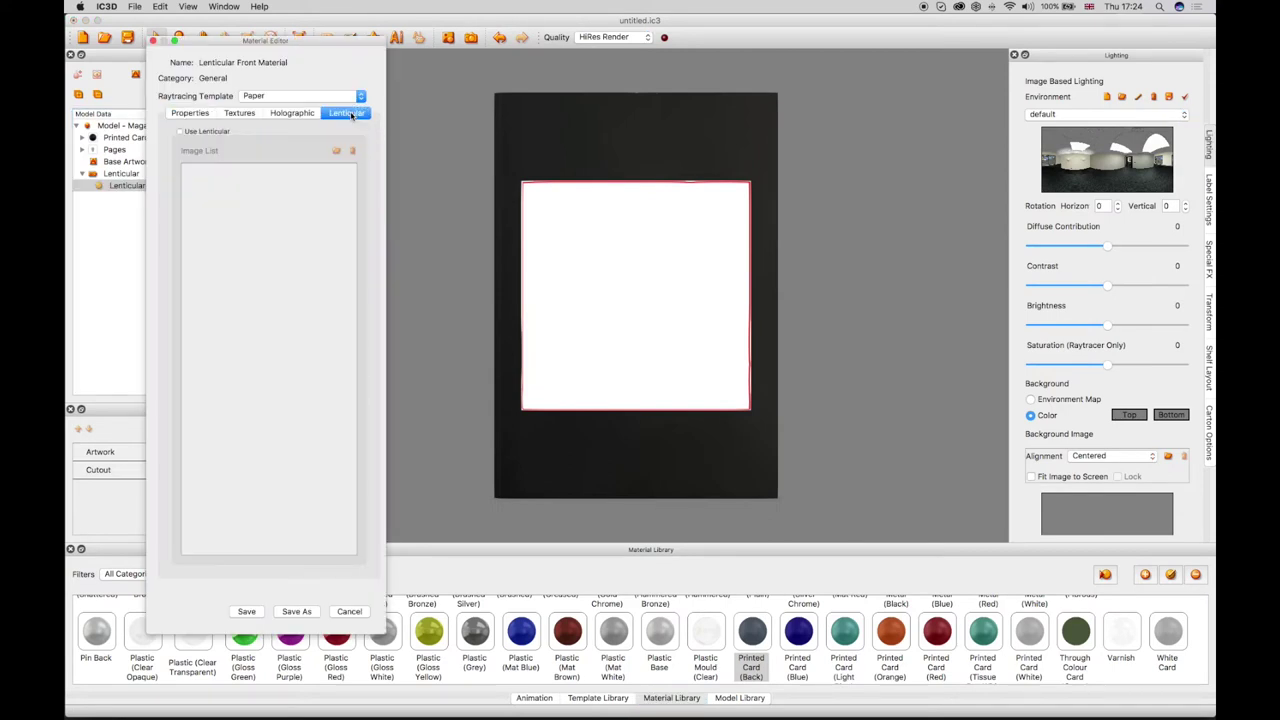
left_click(181, 132)
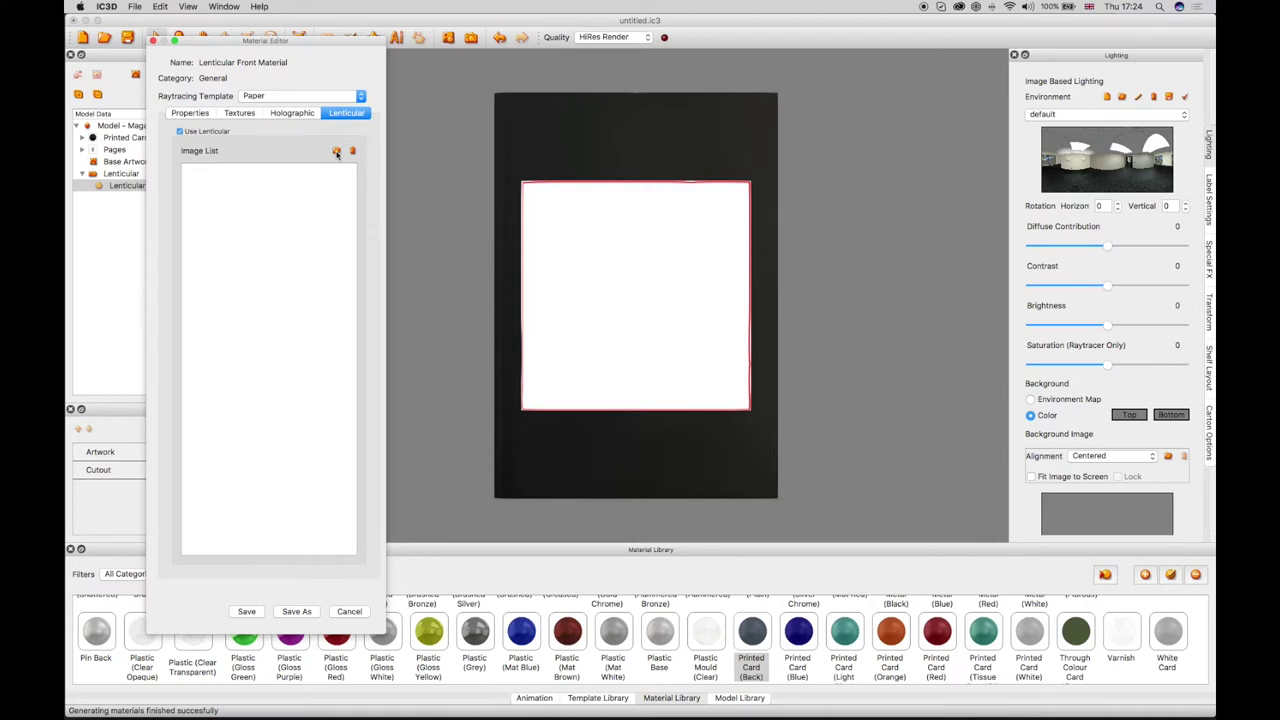
left_click(336, 151)
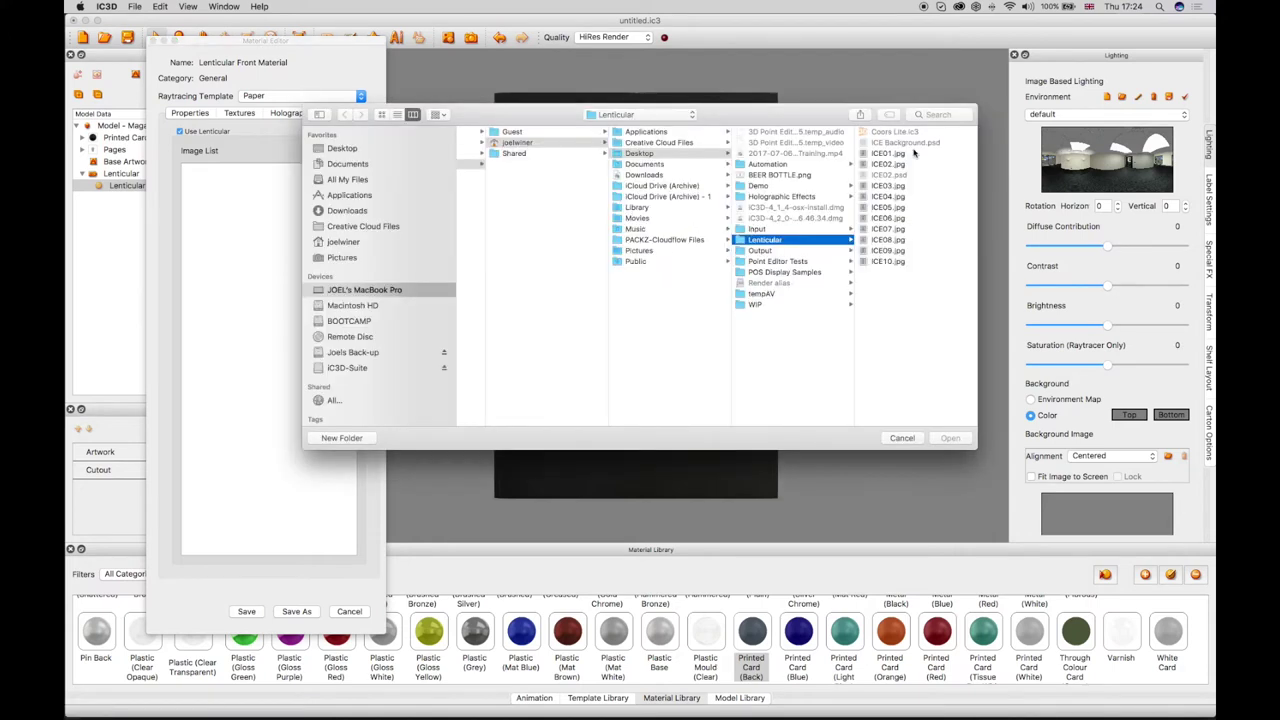
Step: Load ICE01.jpg through ICE10.jpg into the image list and save the material
left_click(880, 153)
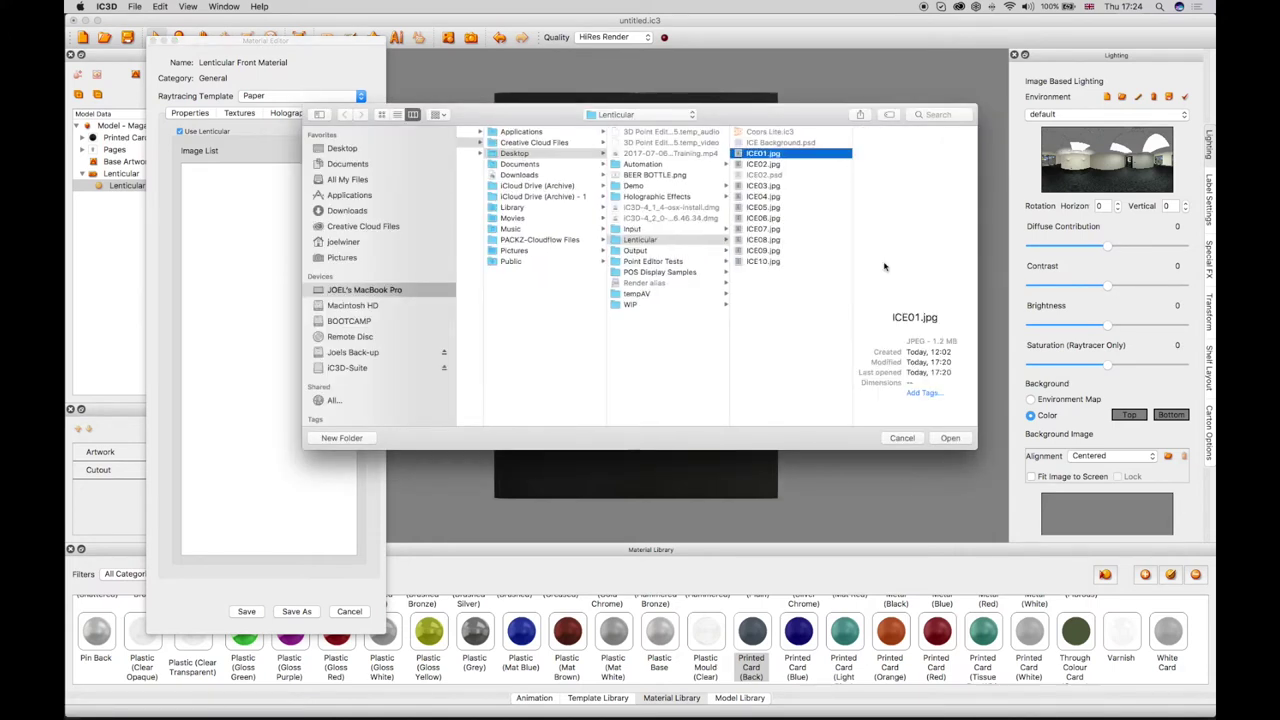
left_click(748, 262, "shift")
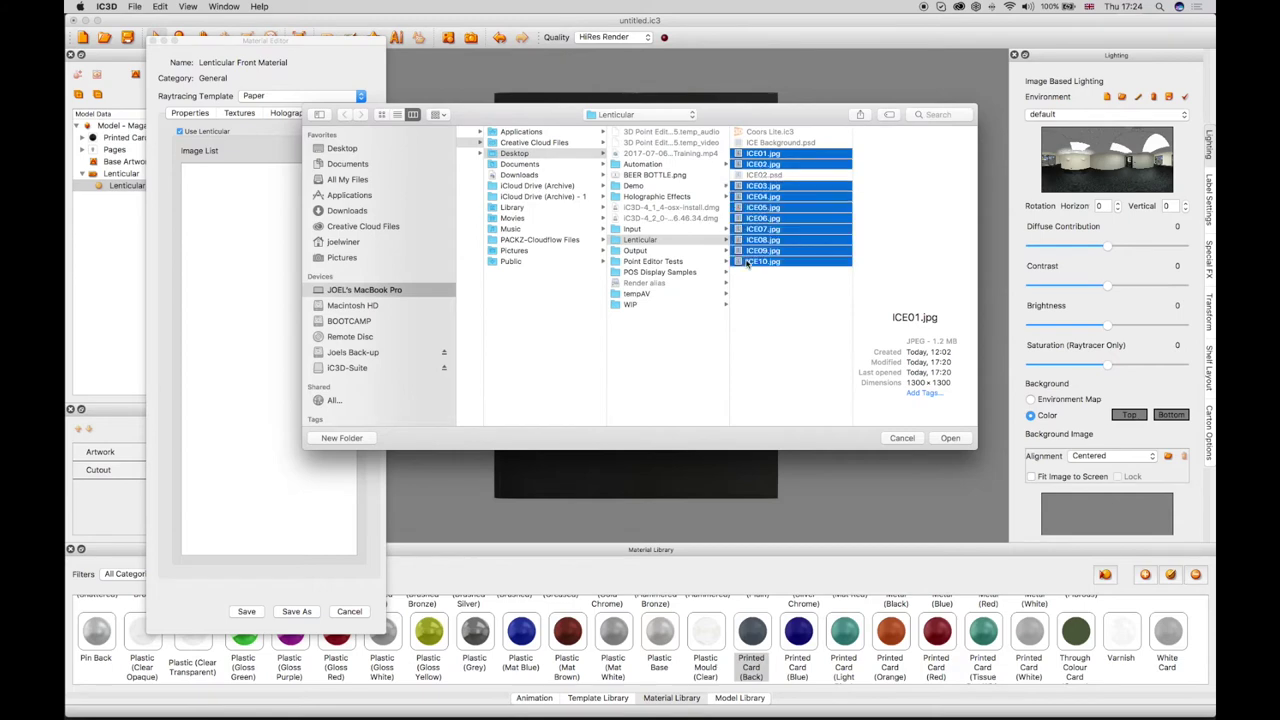
left_click(948, 438)
scroll(235, 238, "down", 1)
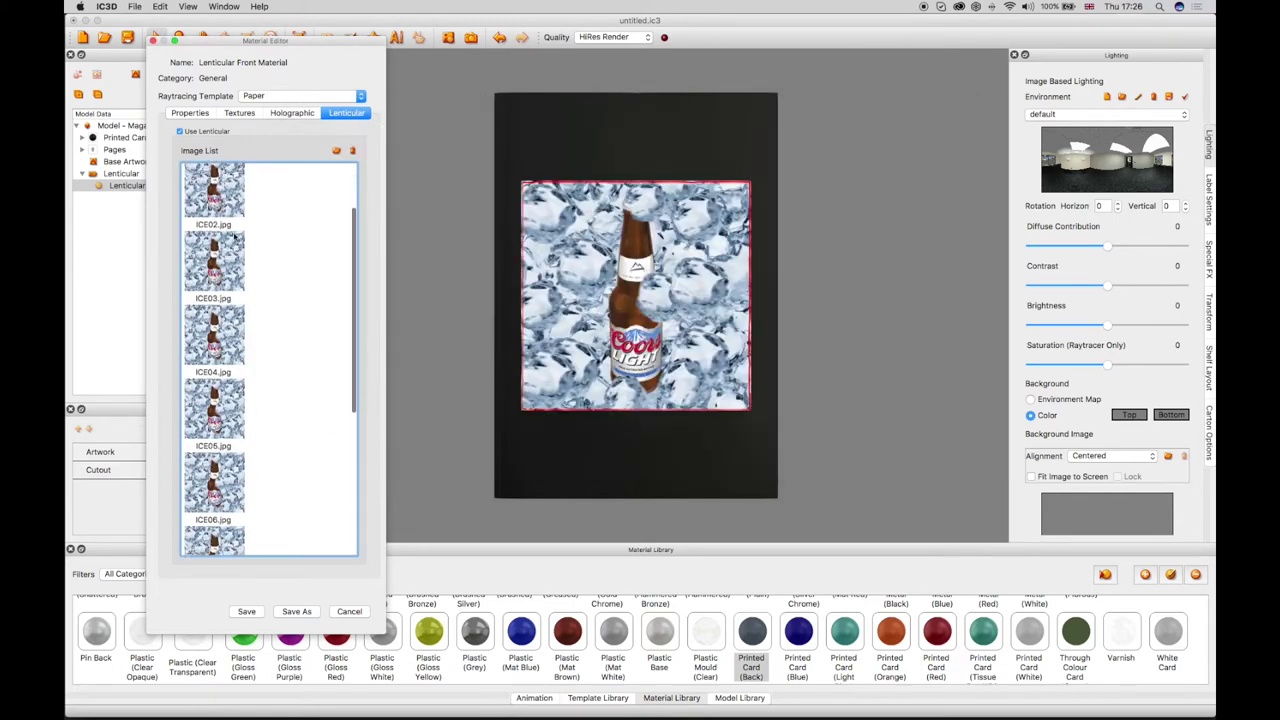
scroll(235, 238, "down", 2)
scroll(235, 238, "down", 2)
scroll(235, 238, "down", 1)
scroll(235, 238, "down", 2)
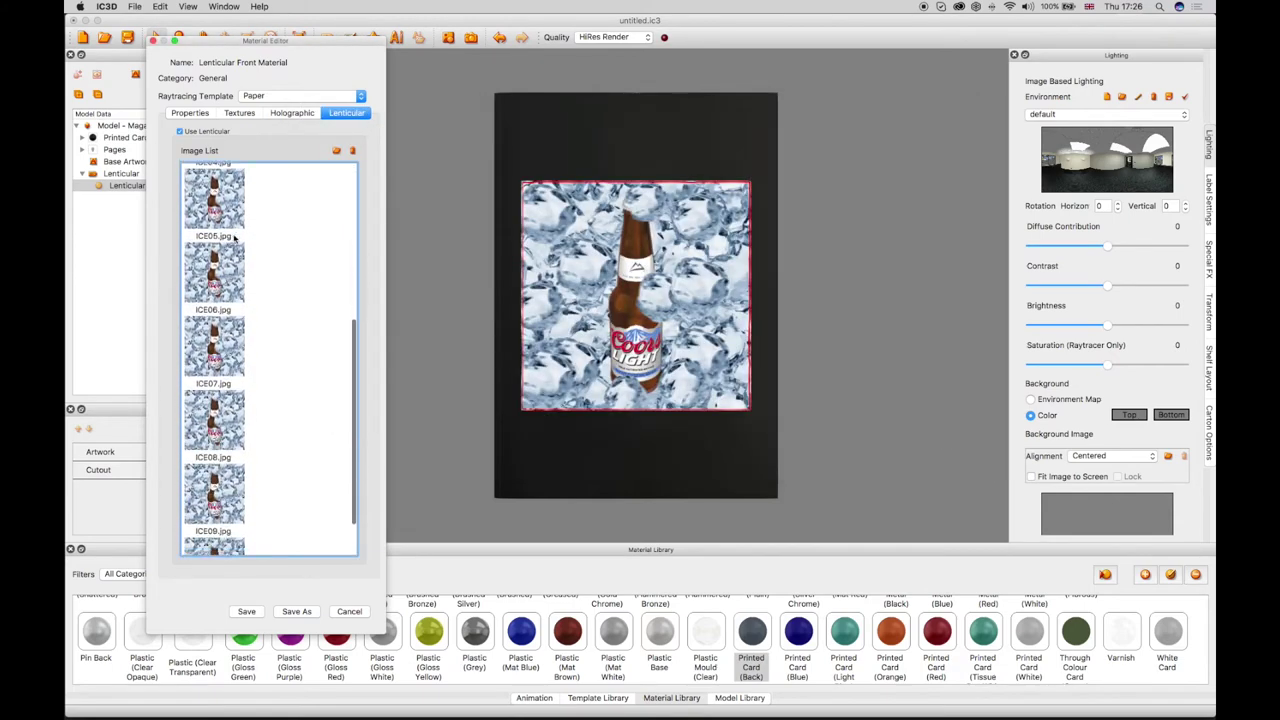
scroll(235, 238, "down", 1)
scroll(235, 238, "up", 5)
left_click(246, 611)
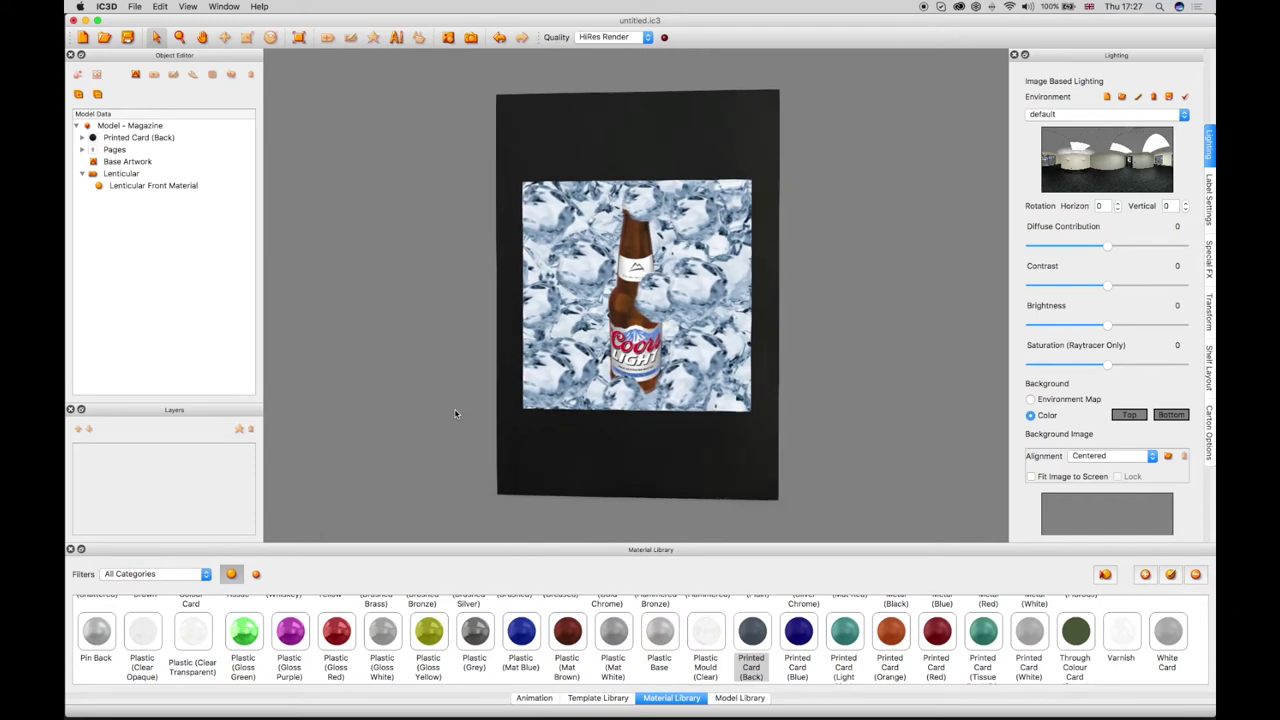
Step: Rotate the ice-patterned card and bottle in the viewport to inspect them
scroll(561, 390, "up", 3)
scroll(562, 390, "up", 2)
scroll(564, 390, "up", 2)
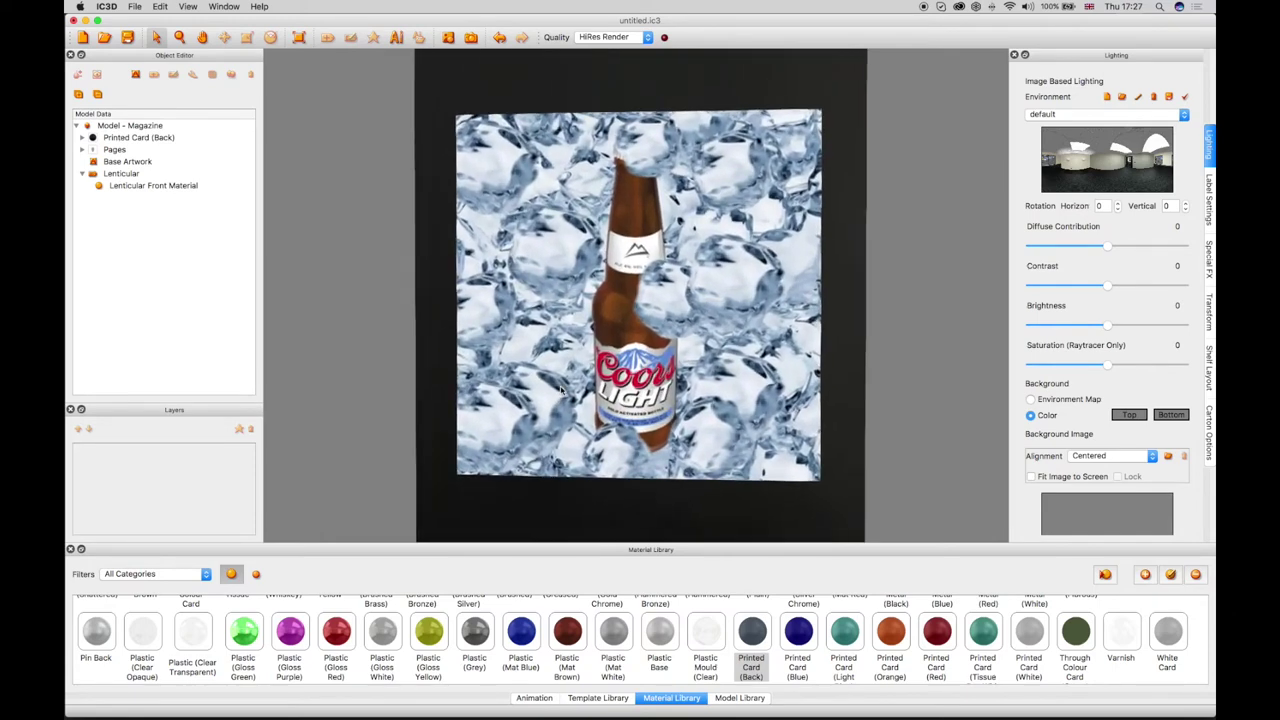
scroll(566, 391, "up", 2)
scroll(905, 432, "left", 2)
scroll(900, 434, "left", 2)
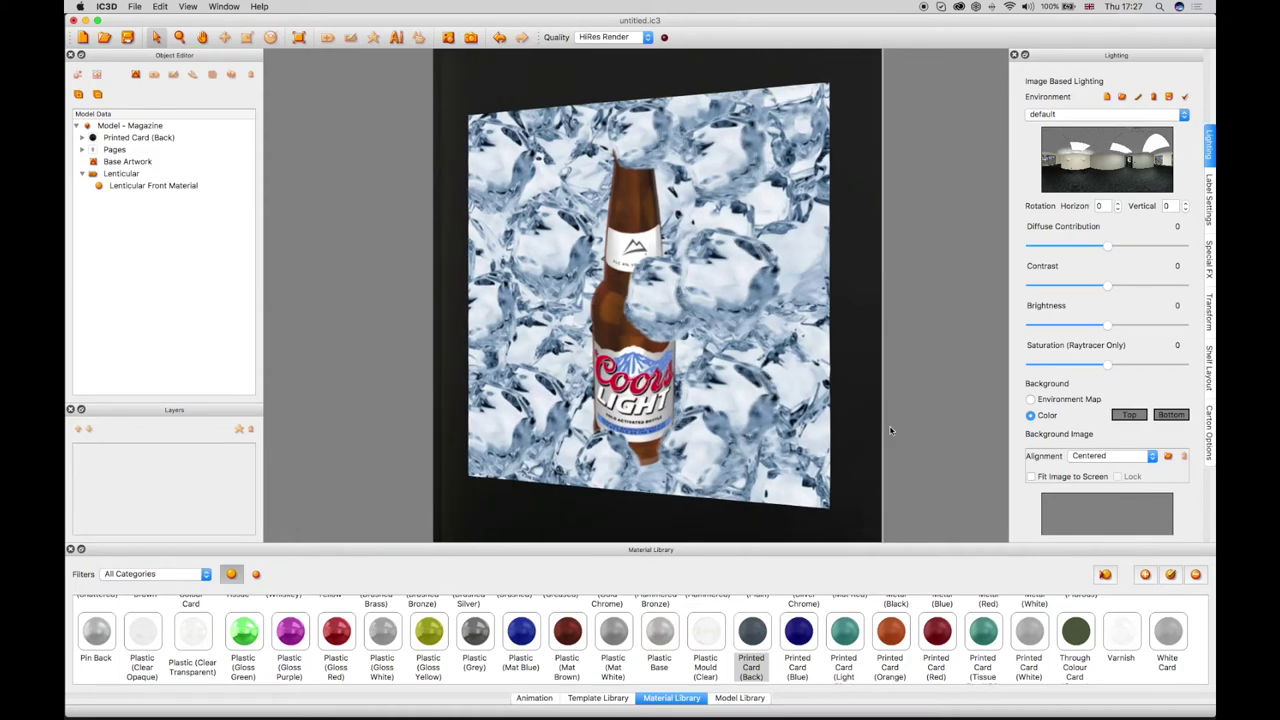
scroll(894, 434, "left", 2)
scroll(896, 432, "left", 2)
scroll(905, 430, "left", 2)
scroll(923, 429, "left", 2)
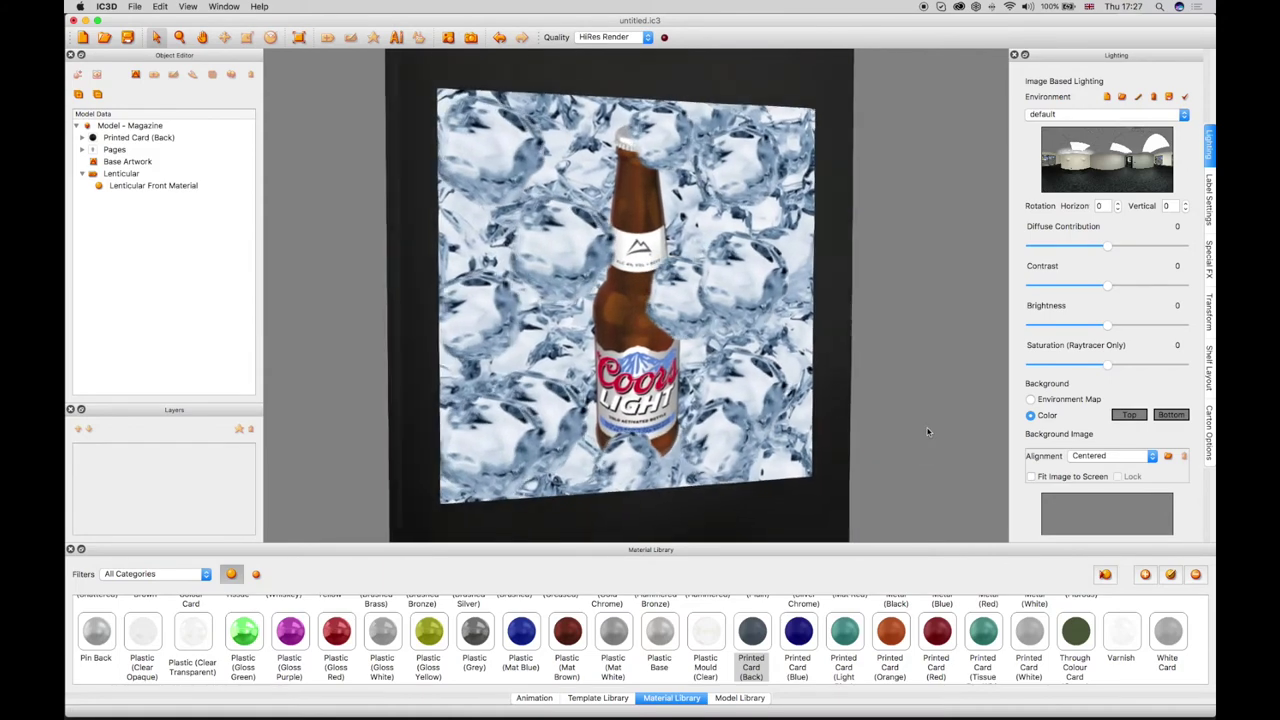
scroll(926, 429, "left", 2)
scroll(922, 431, "left", 1)
scroll(921, 432, "left", 2)
scroll(914, 434, "left", 2)
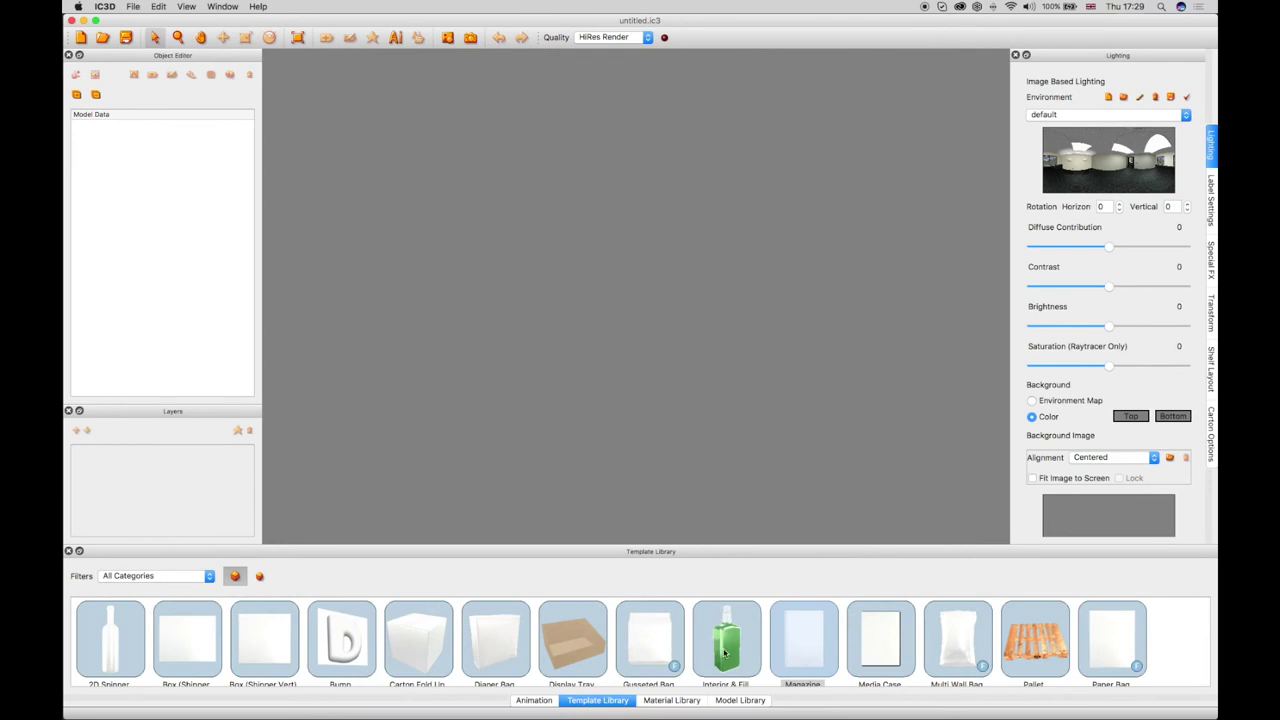
Step: Add a blank Magazine model from the Template Library to the scene
left_click(804, 648)
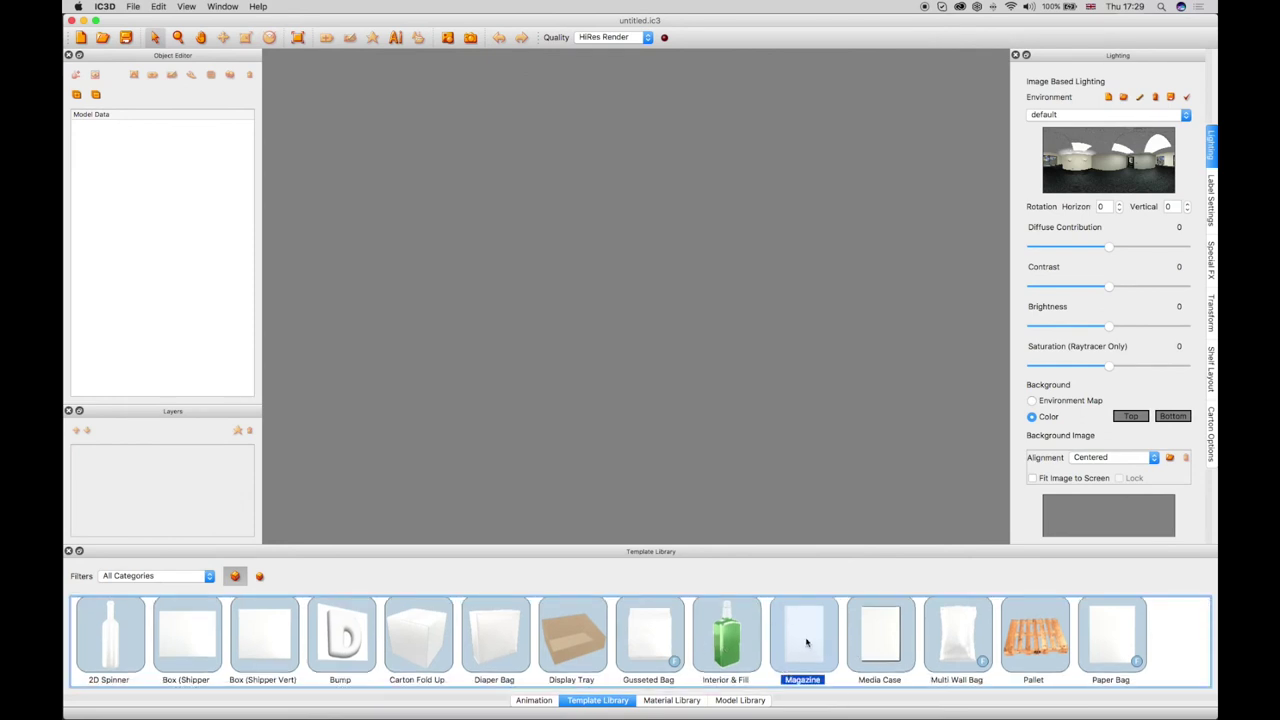
double_click(806, 642)
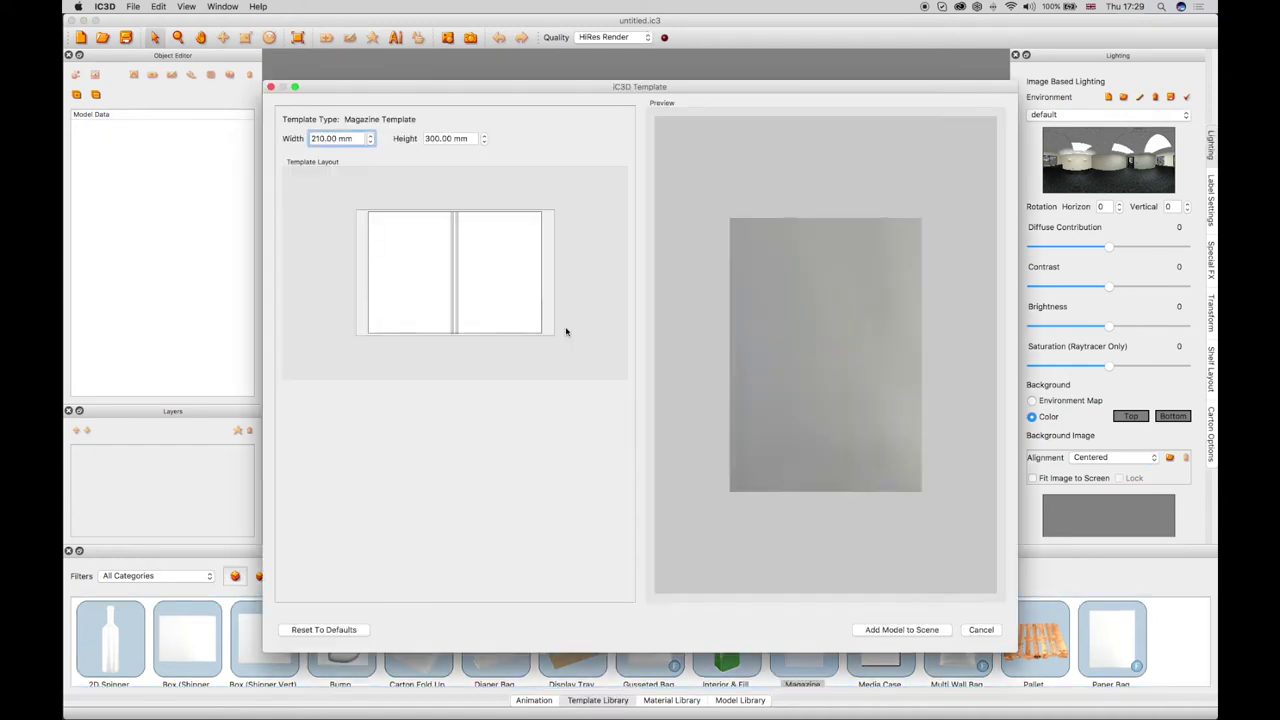
left_click(916, 631)
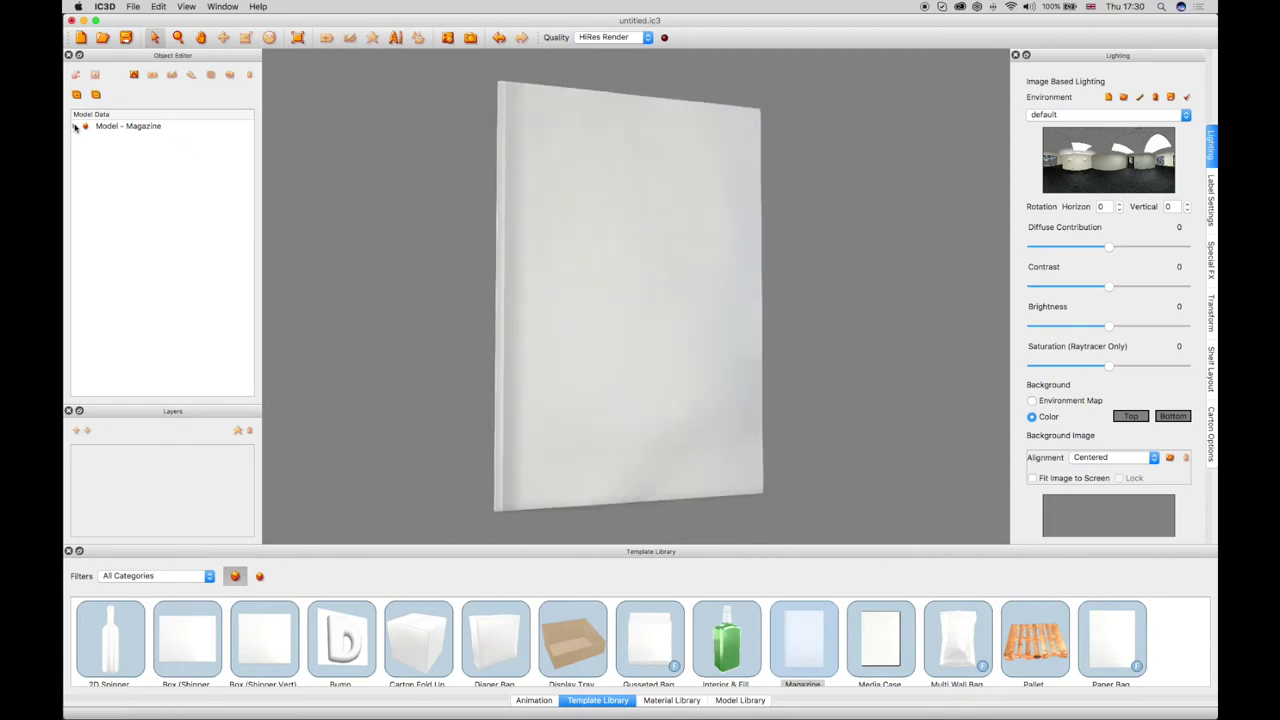
Step: Expand Model - Magazine and open its DefaultMaterial in the Material Editor
left_click(75, 126)
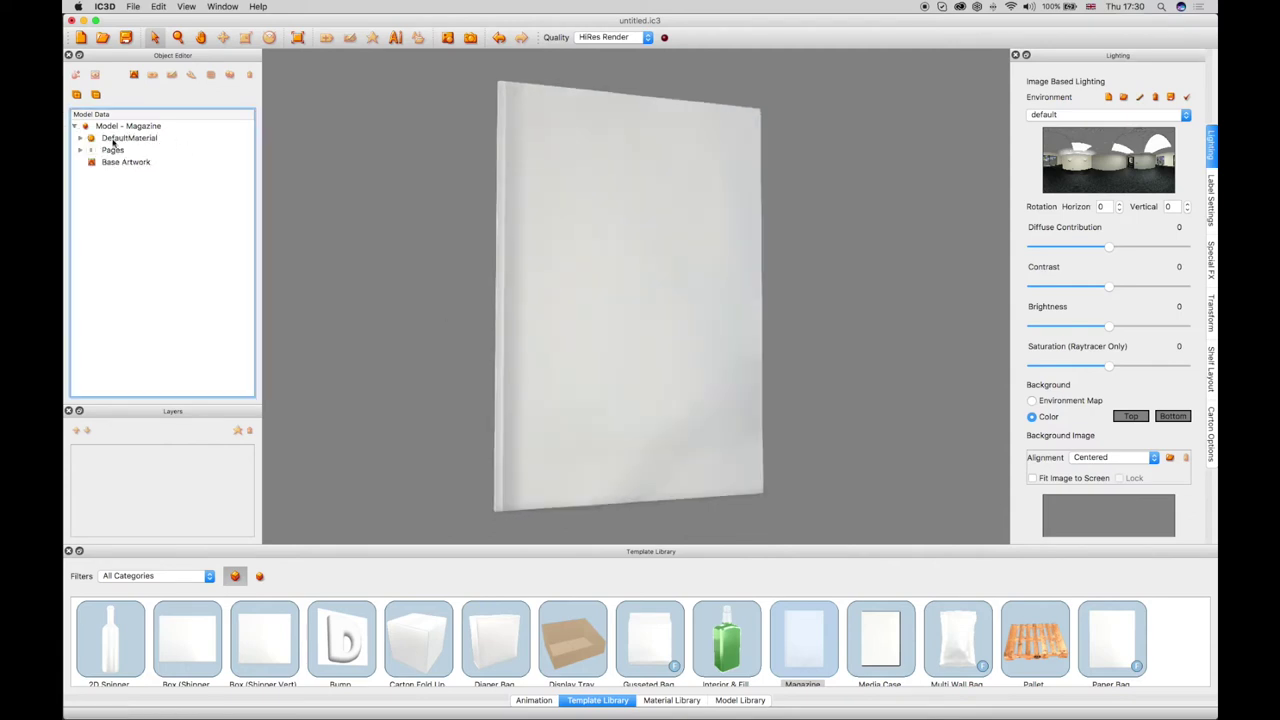
left_click(119, 142)
double_click(119, 142)
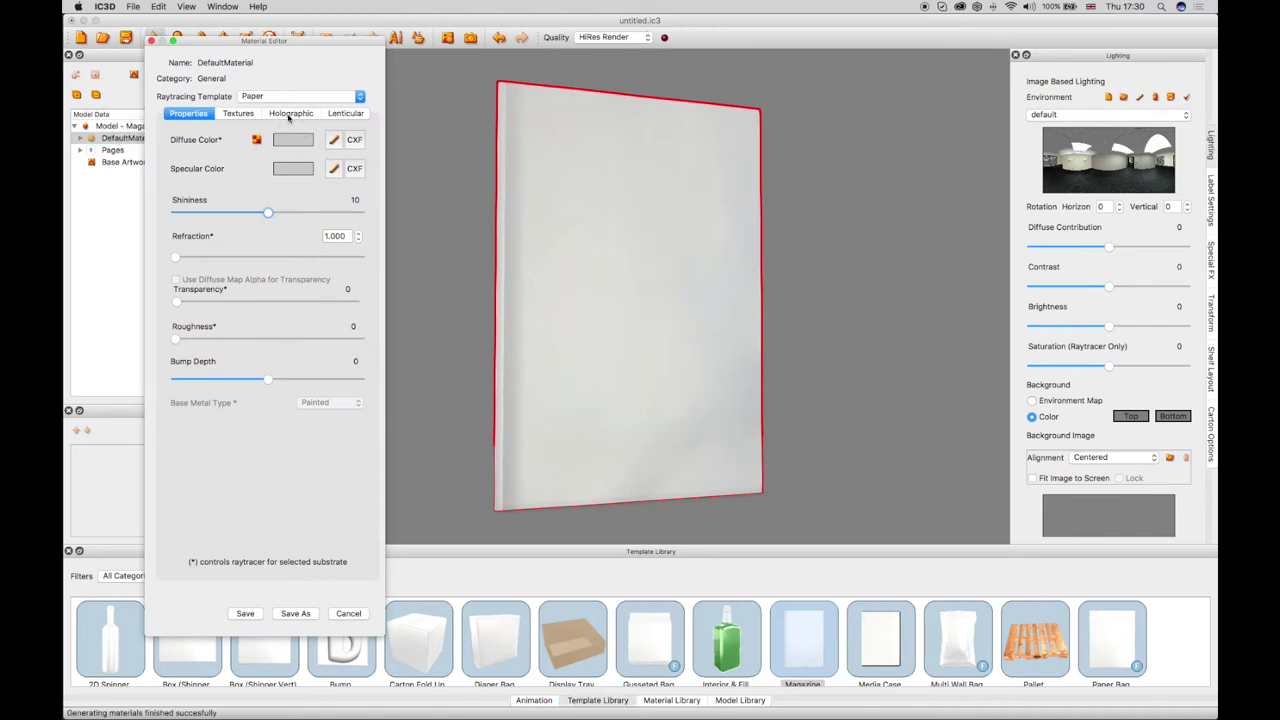
Step: Tick Enable Holographic on the Holographic tab of the magazine's default material
left_click(289, 114)
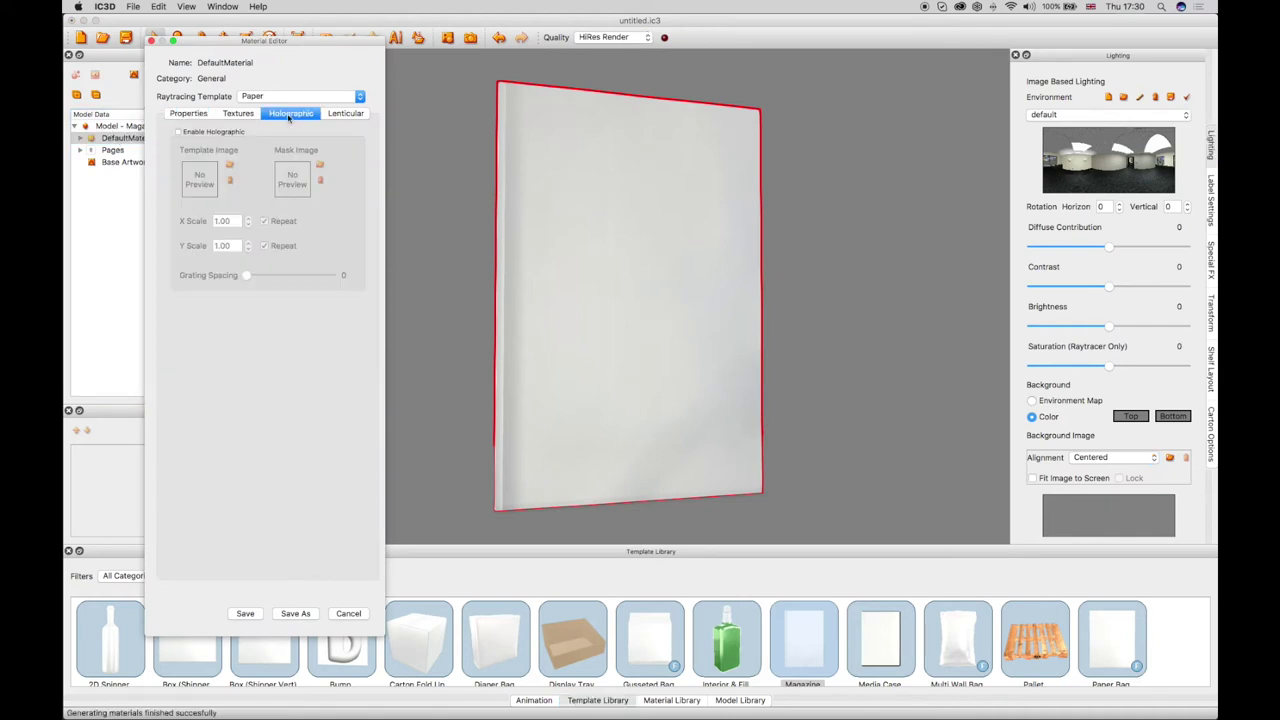
left_click(185, 137)
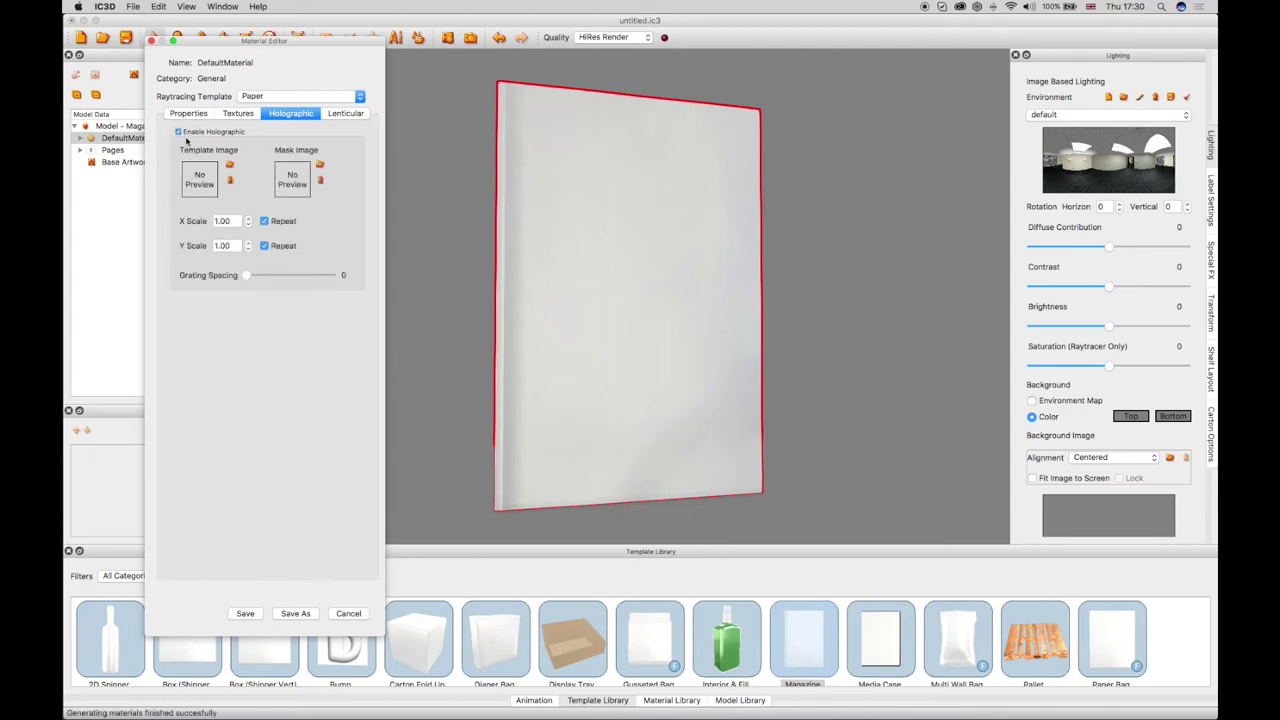
Step: Load Holographic Pattern01.jpg from the Holographic Effects folder as the template image
left_click(229, 166)
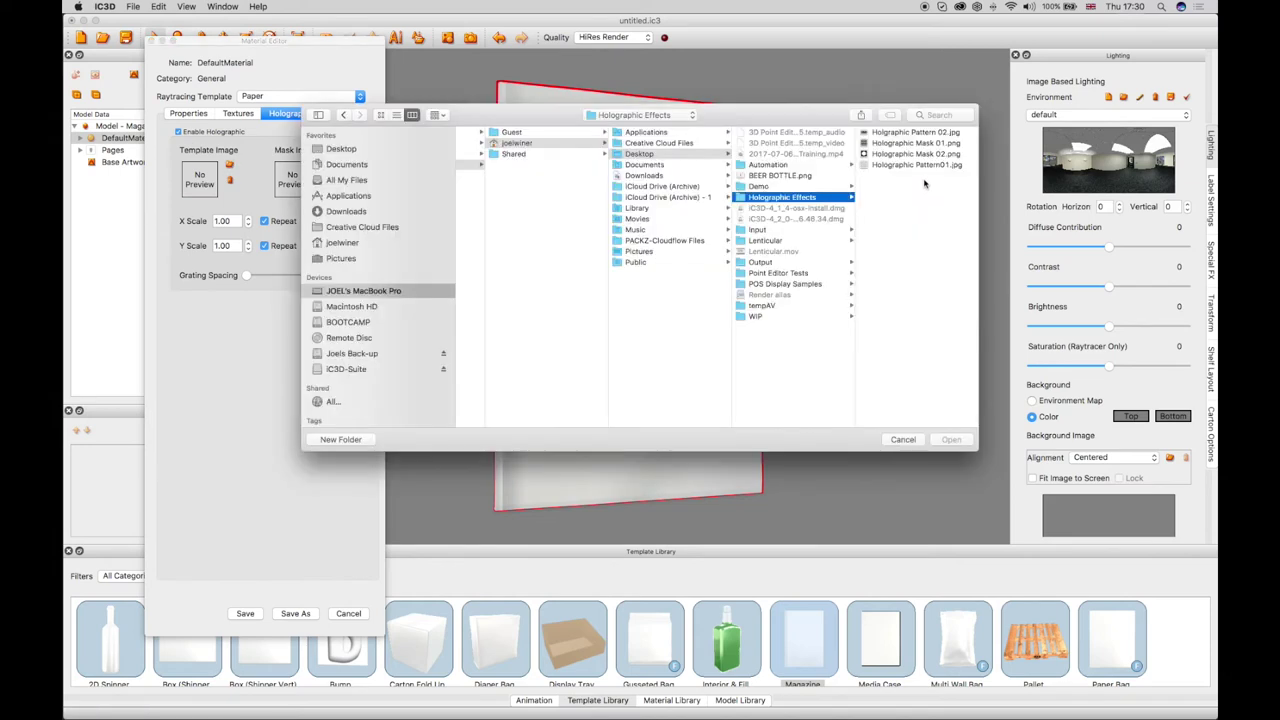
left_click(900, 166)
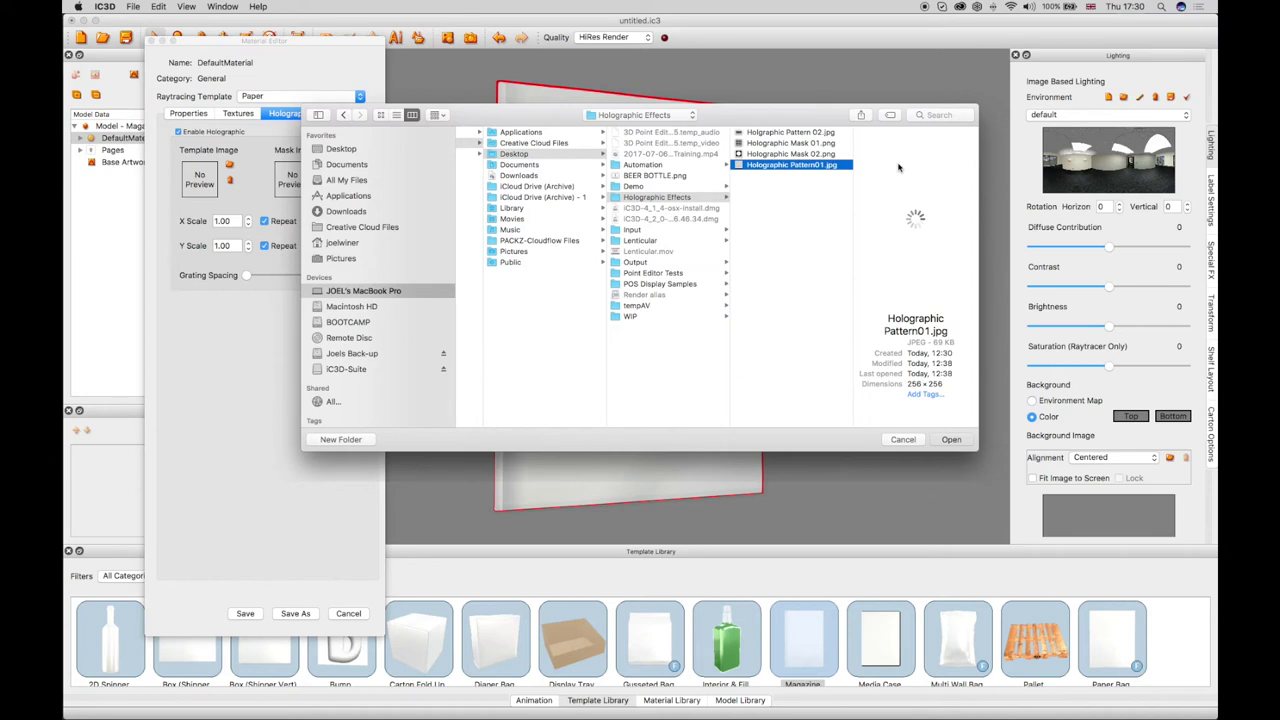
key("Return")
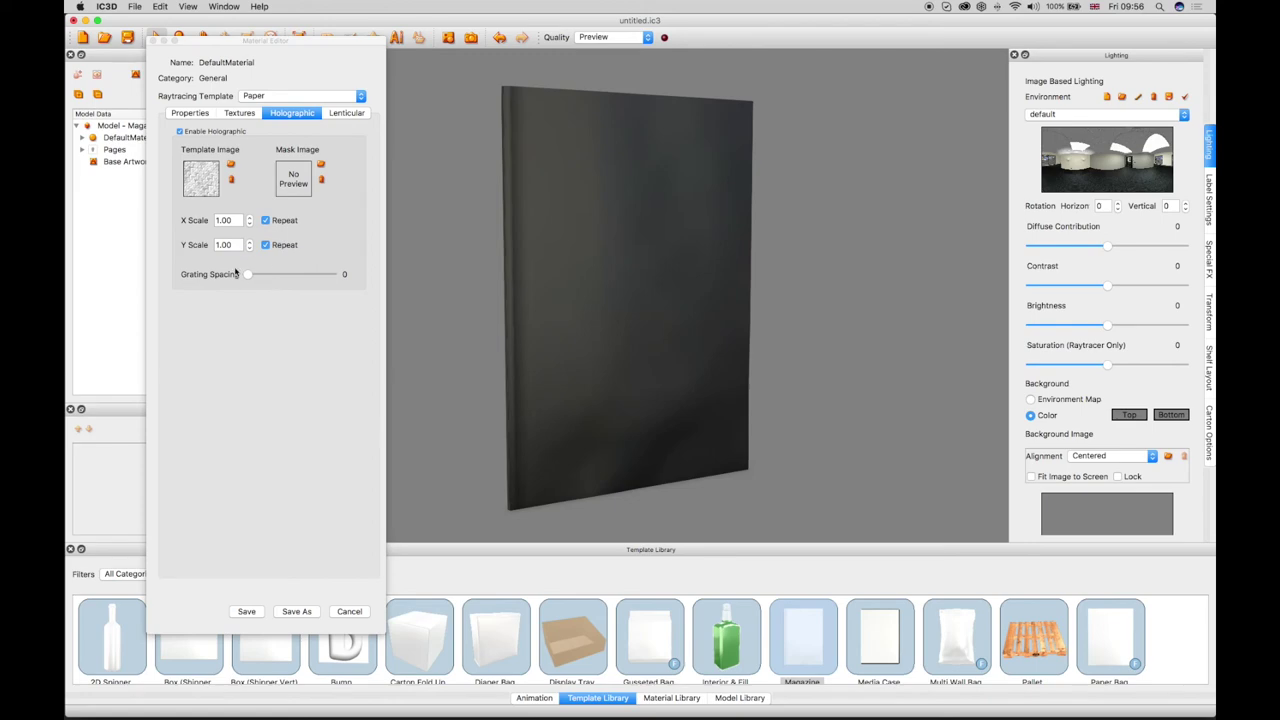
Step: Set Grating Spacing to 5 and rotate the magazine to check the rainbow swirl
left_click_drag(249, 276, 267, 277)
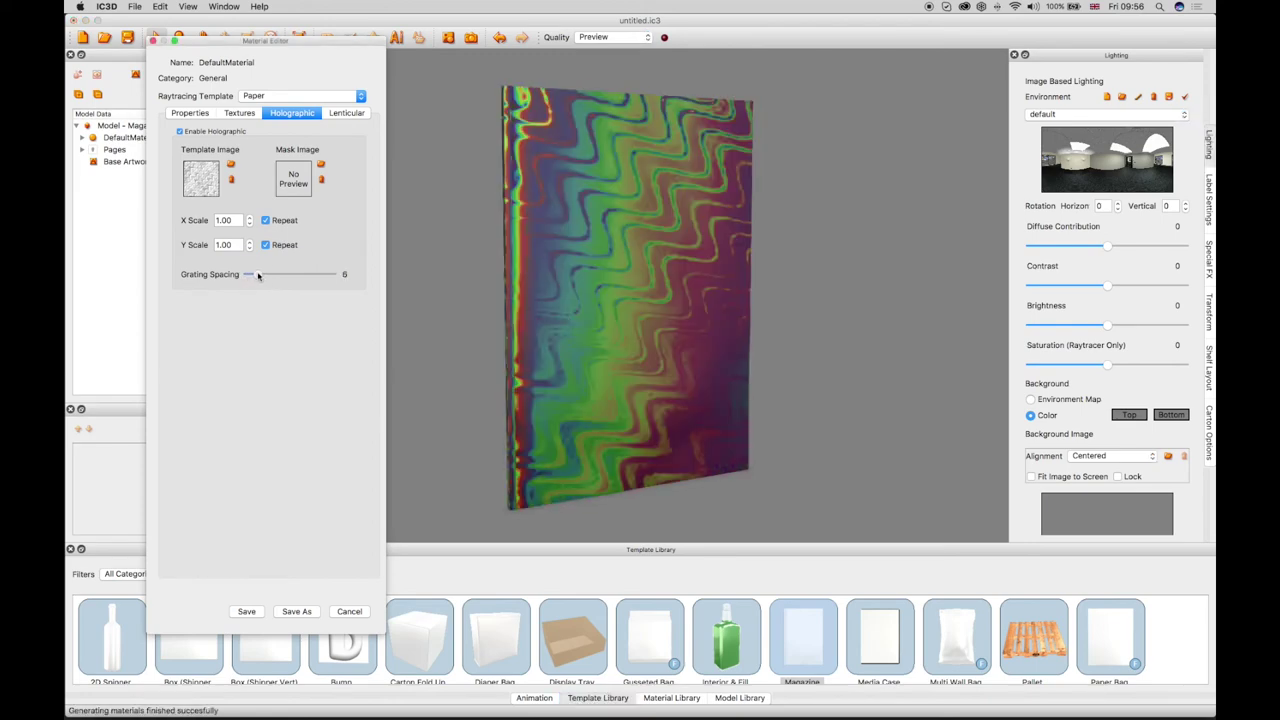
left_click_drag(267, 277, 256, 276)
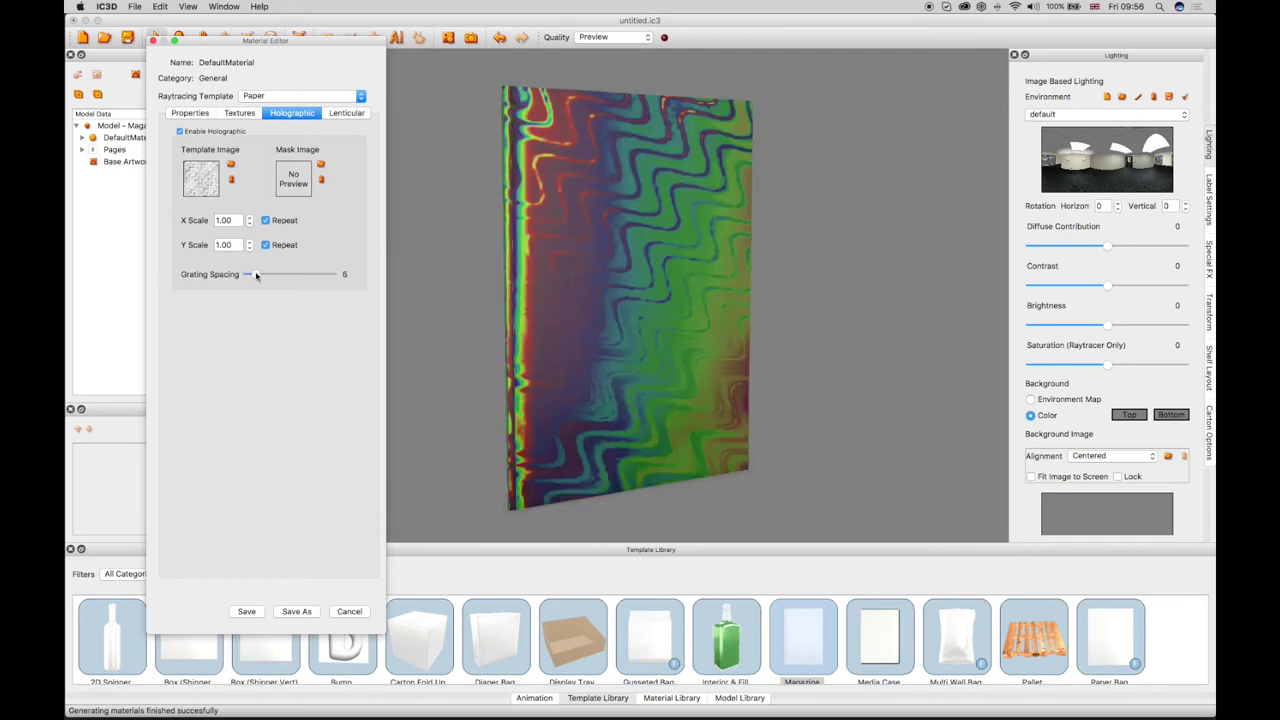
mouse_move(540, 280)
left_mouse_down()
mouse_move(545, 290)
mouse_move(493, 305)
left_mouse_up()
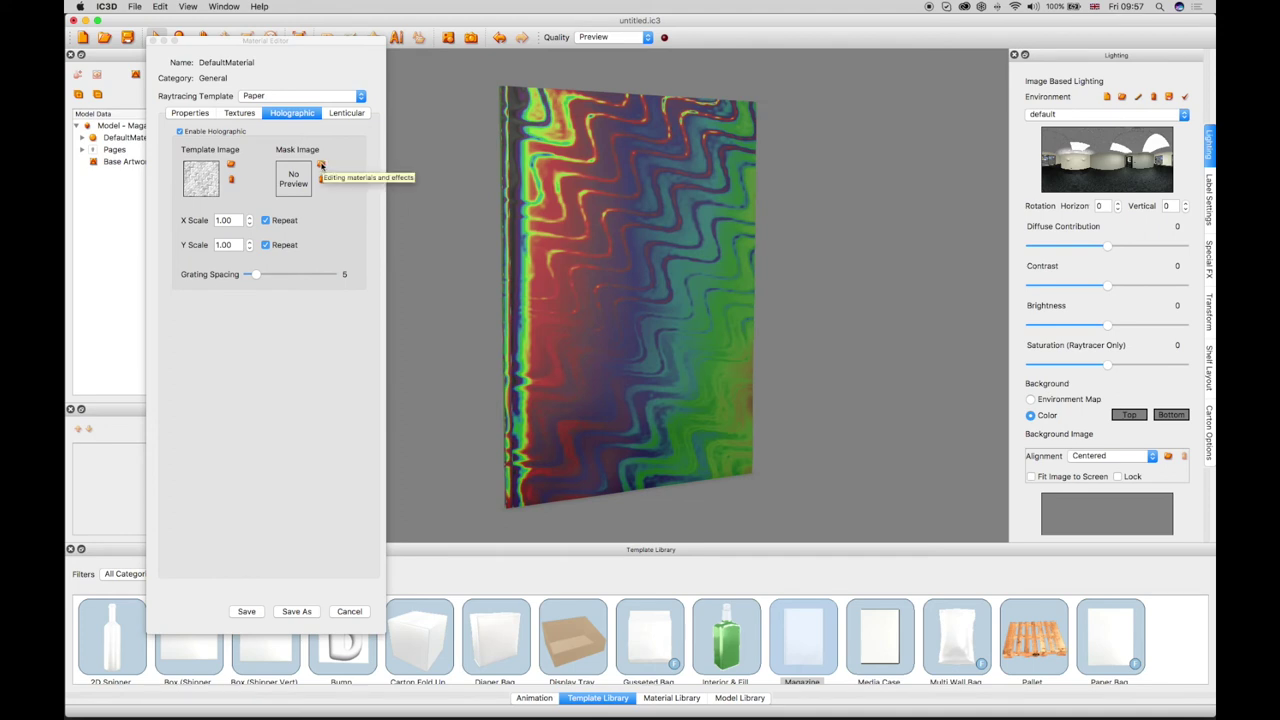
Step: Use Holographic Mask 01.png as the mask image, confining the rainbow to butterfly shapes
left_click(321, 165)
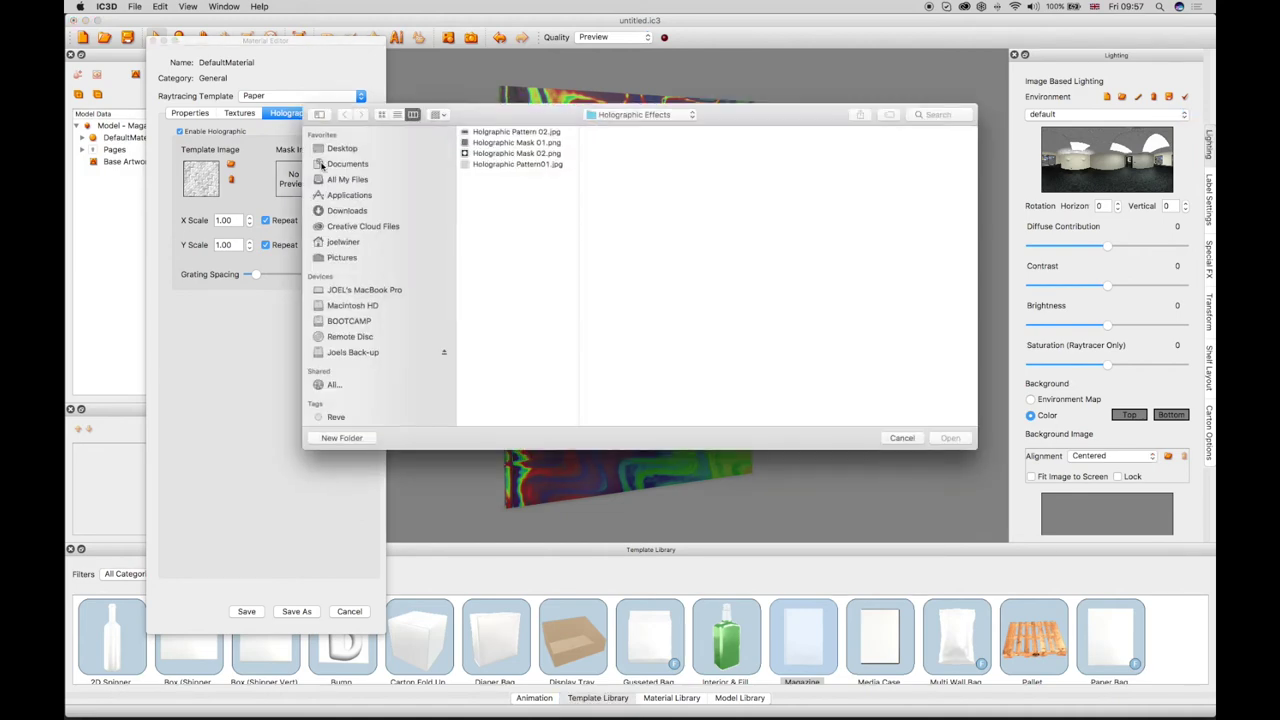
left_click(498, 143)
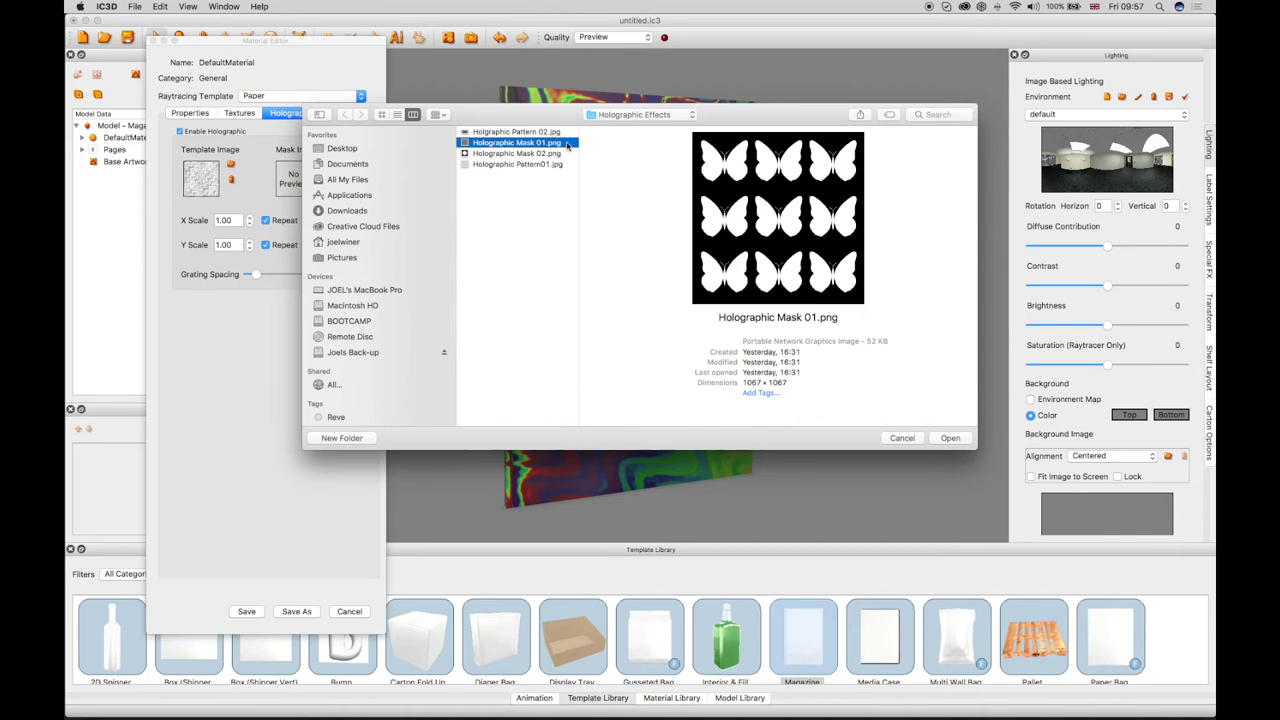
double_click(509, 146)
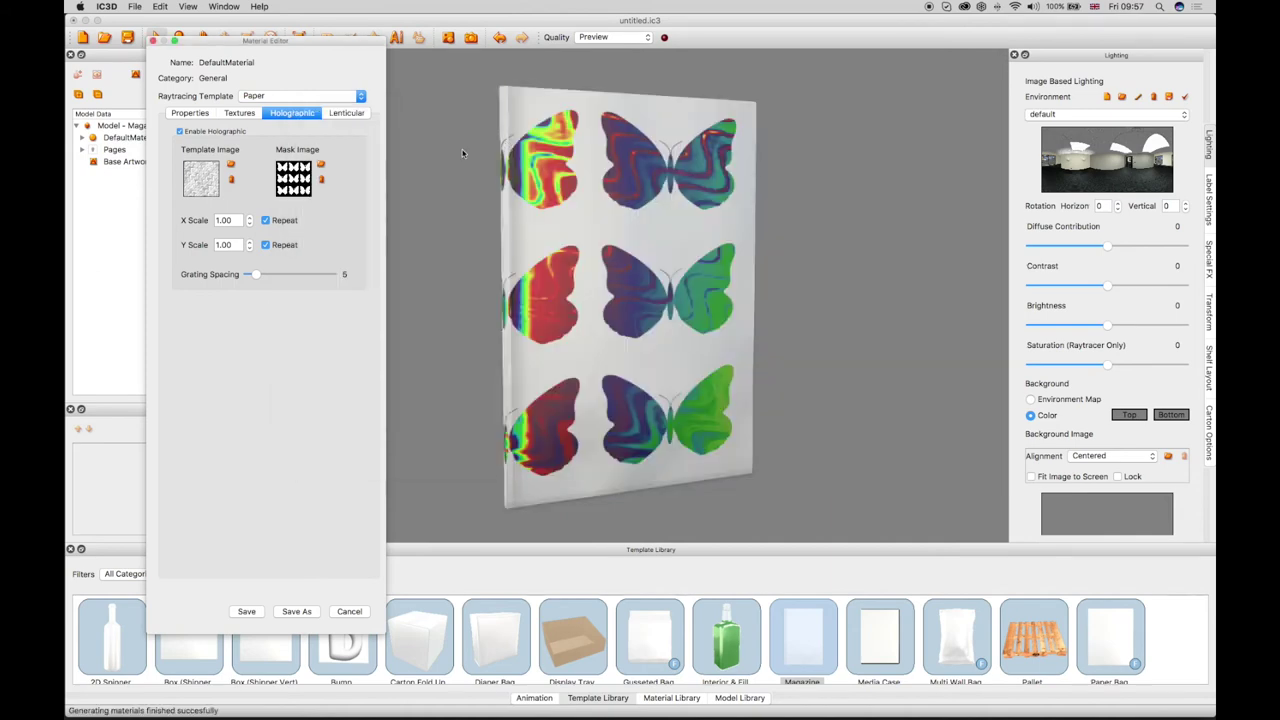
mouse_move(529, 198)
left_mouse_down()
mouse_move(574, 203)
mouse_move(531, 196)
left_mouse_up()
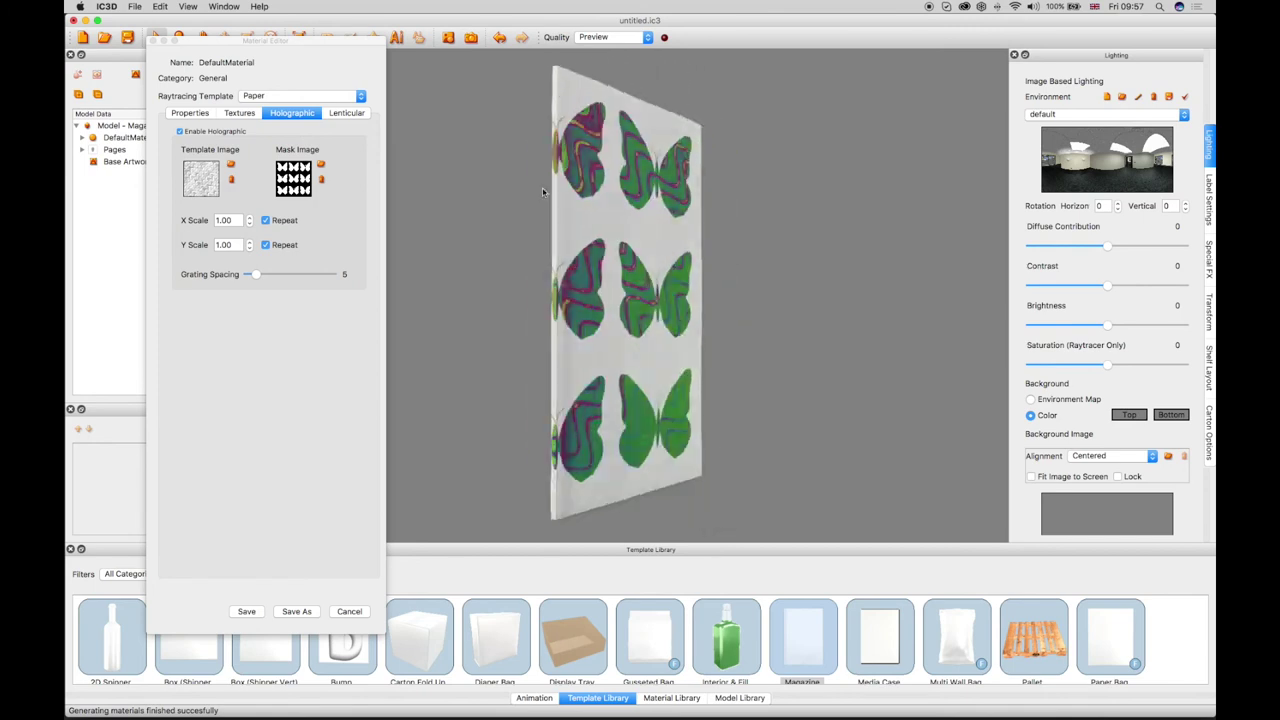
Step: Tile the butterfly hologram with X Scale 5.00 and Y Scale 5, then save the material
left_click(251, 218)
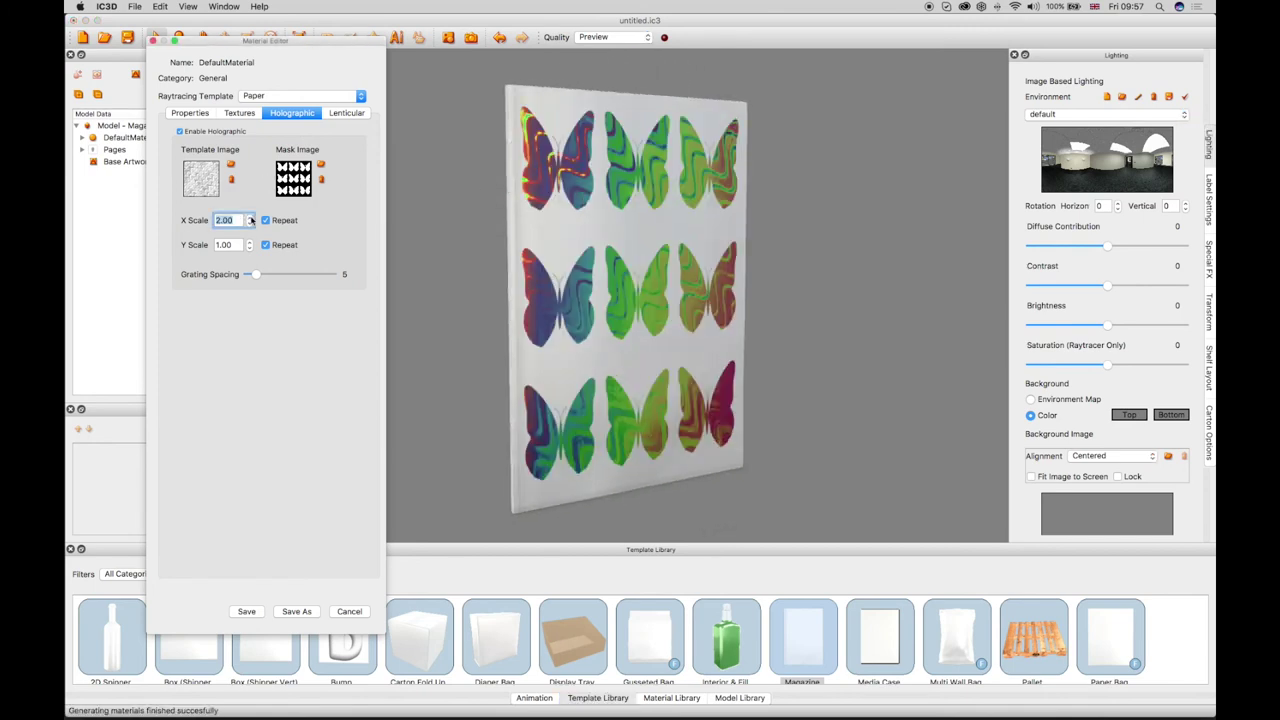
left_click(251, 218)
left_click(251, 218)
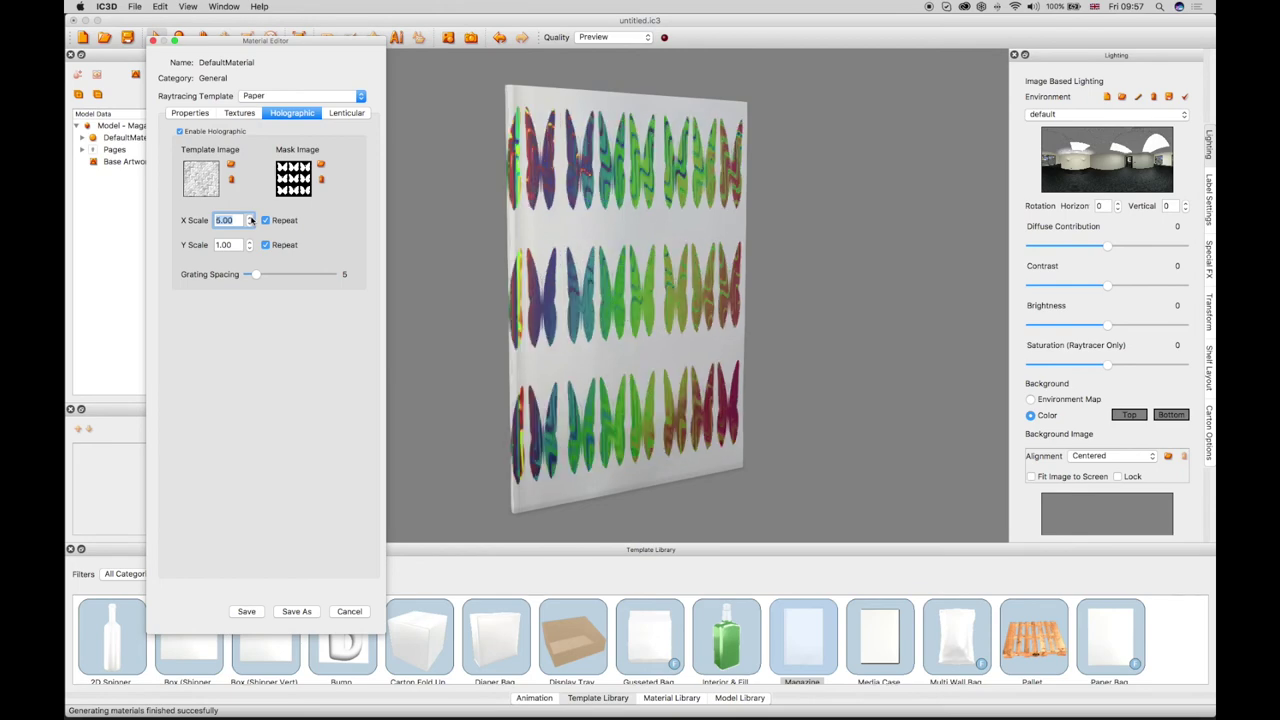
key("Tab")
type("5")
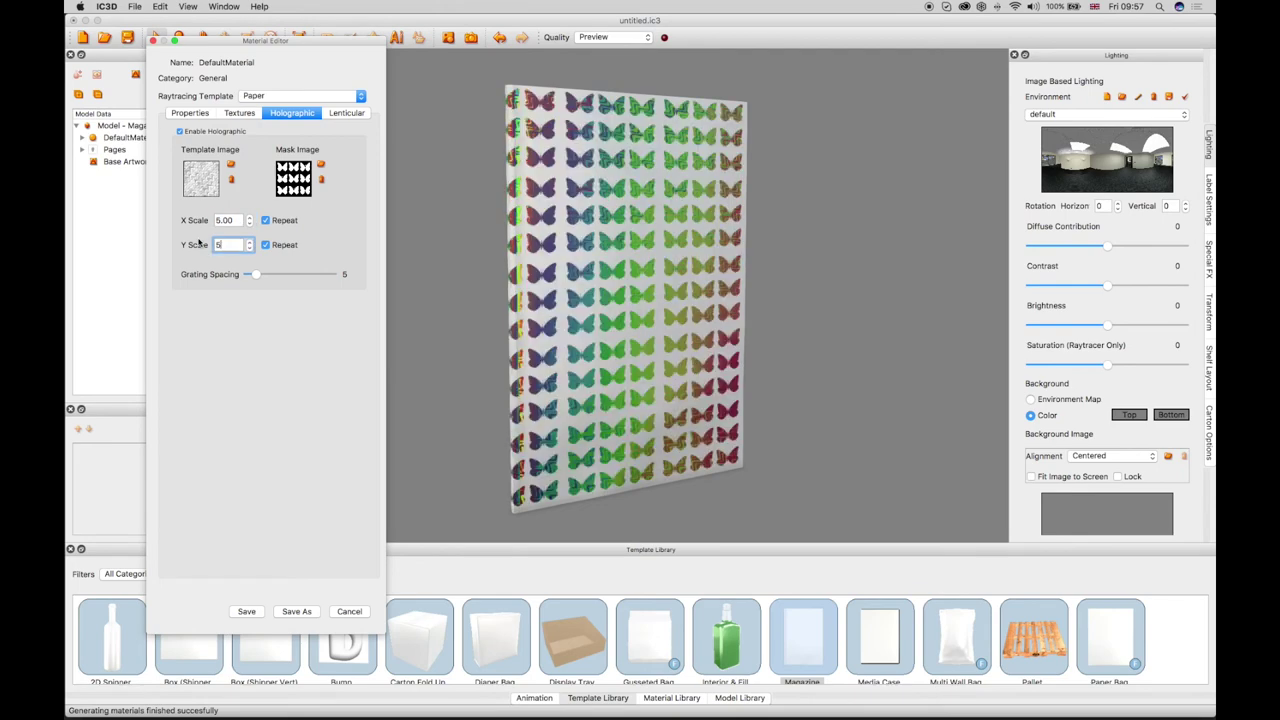
key("Return")
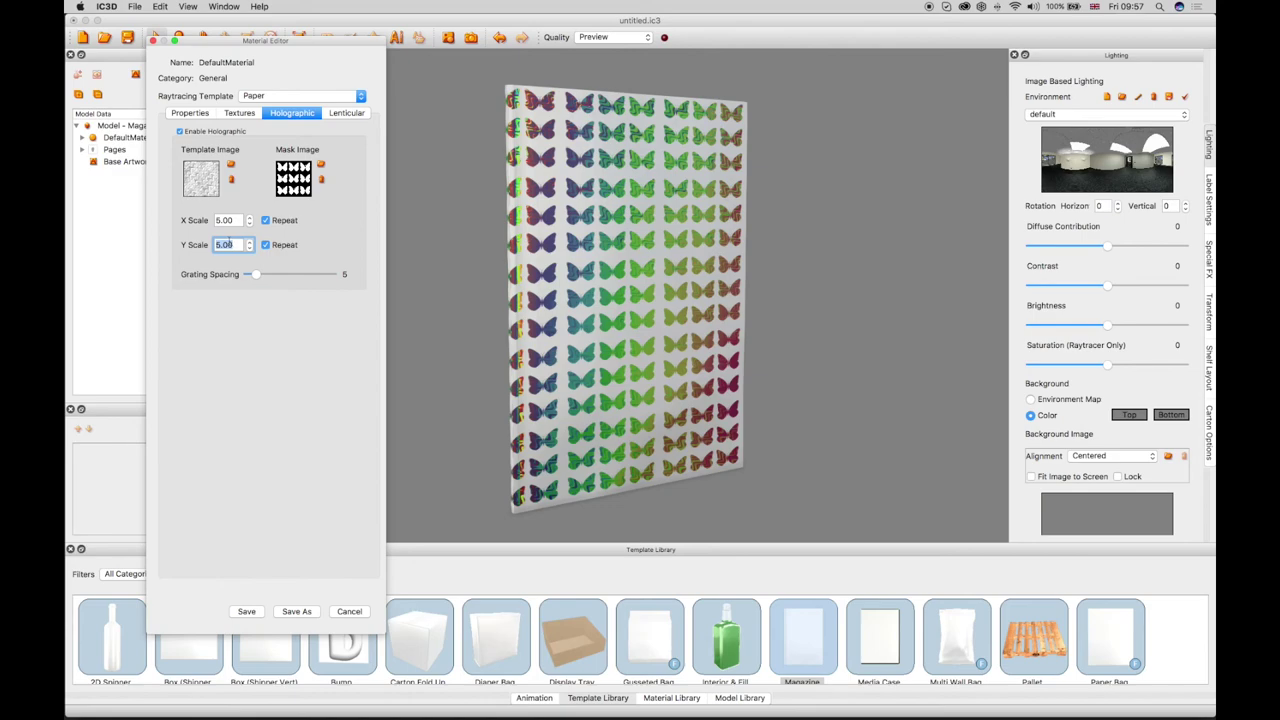
left_click(235, 221)
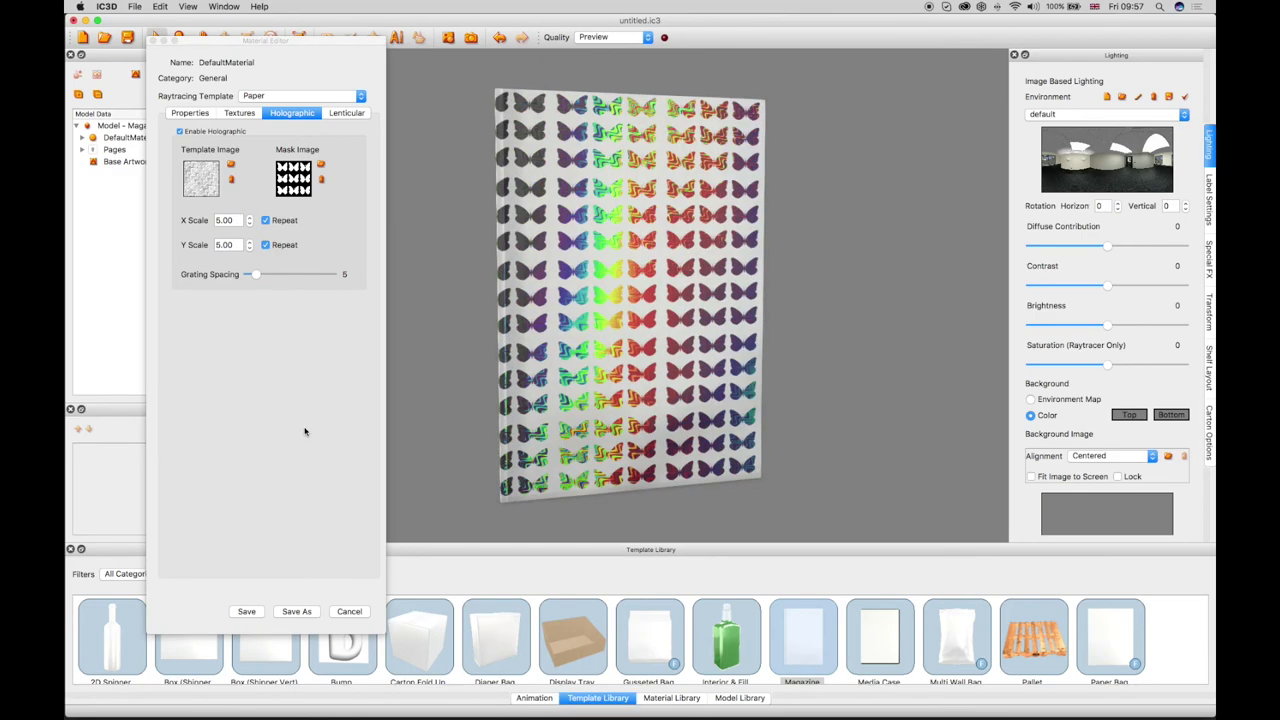
left_click(255, 611)
mouse_move(469, 443)
left_mouse_down()
mouse_move(550, 381)
mouse_move(495, 403)
left_mouse_up()
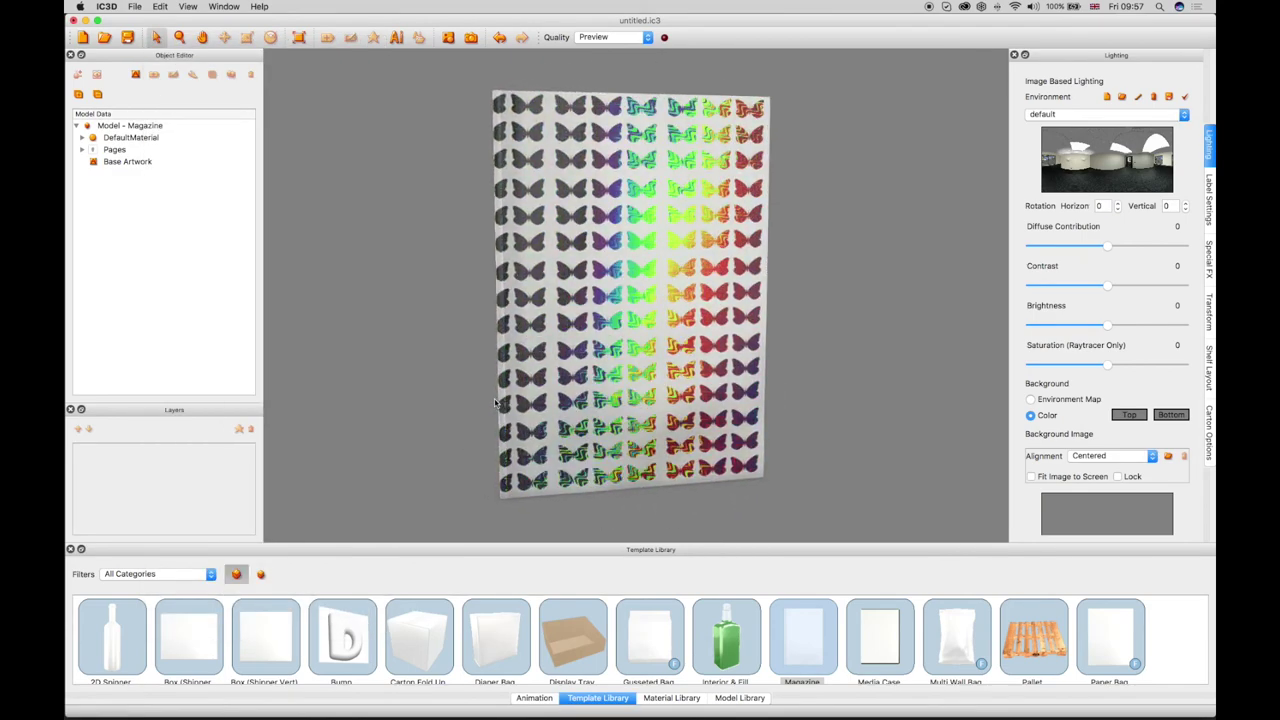
Step: Add a 150 × 100 mm label named Text and drag it to the cover's upper part
left_click(118, 126)
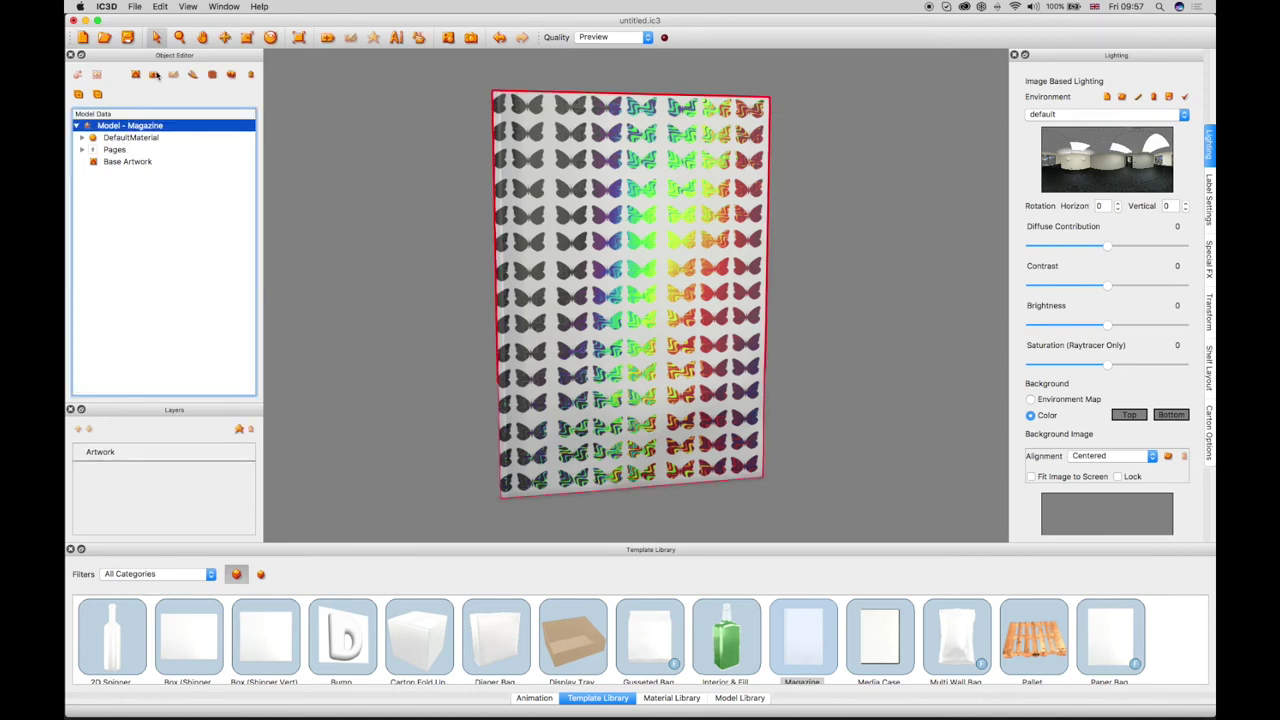
left_click(154, 75)
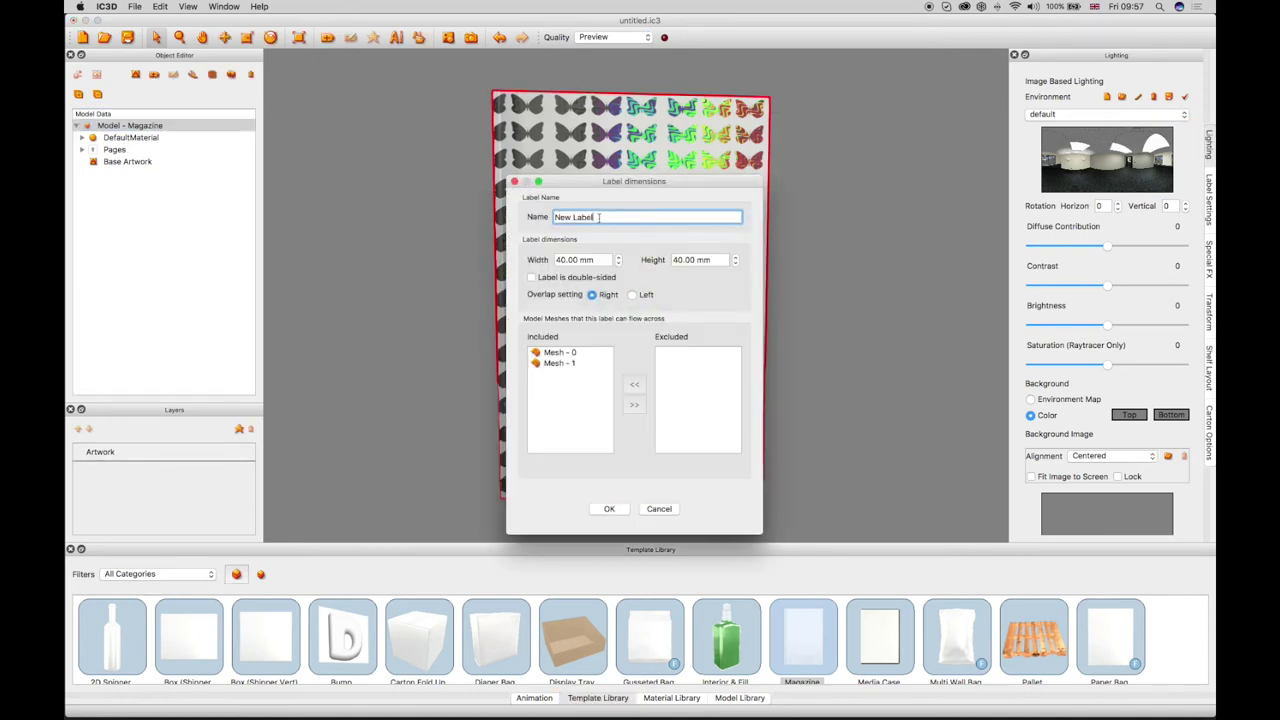
left_click_drag(598, 217, 506, 208)
type("Text")
key("Tab")
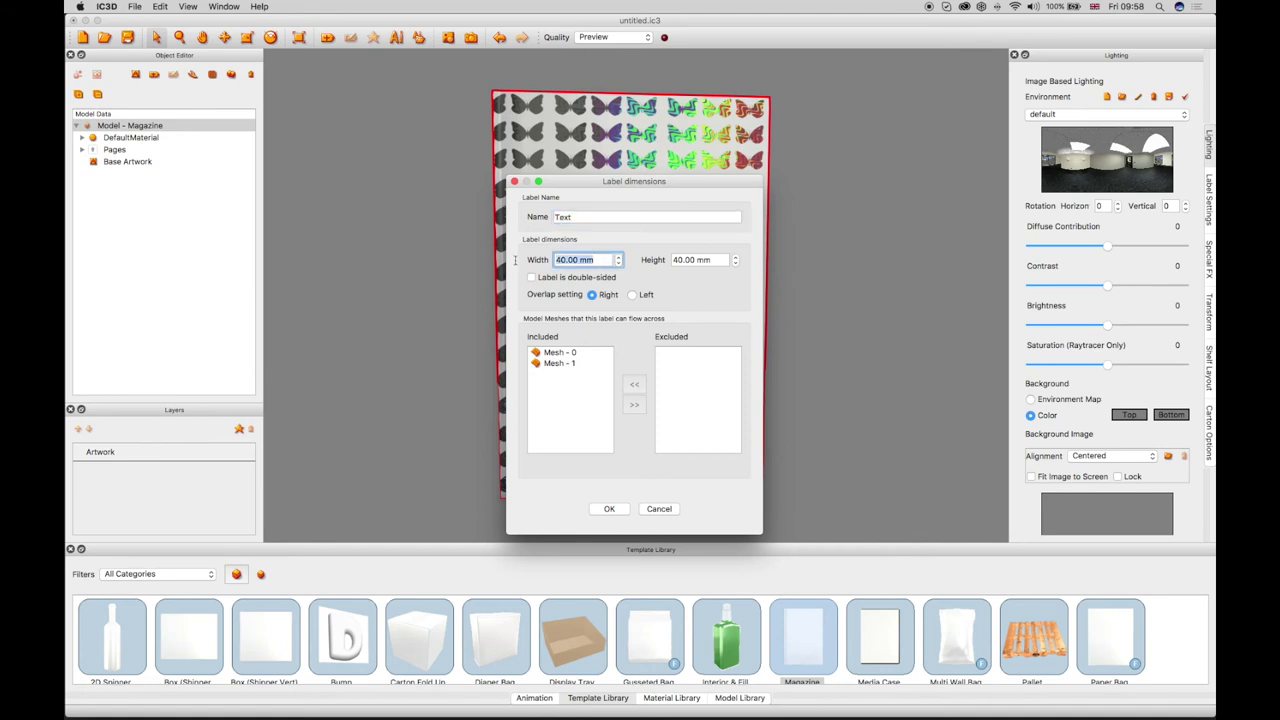
type("15")
key("Tab")
type("100")
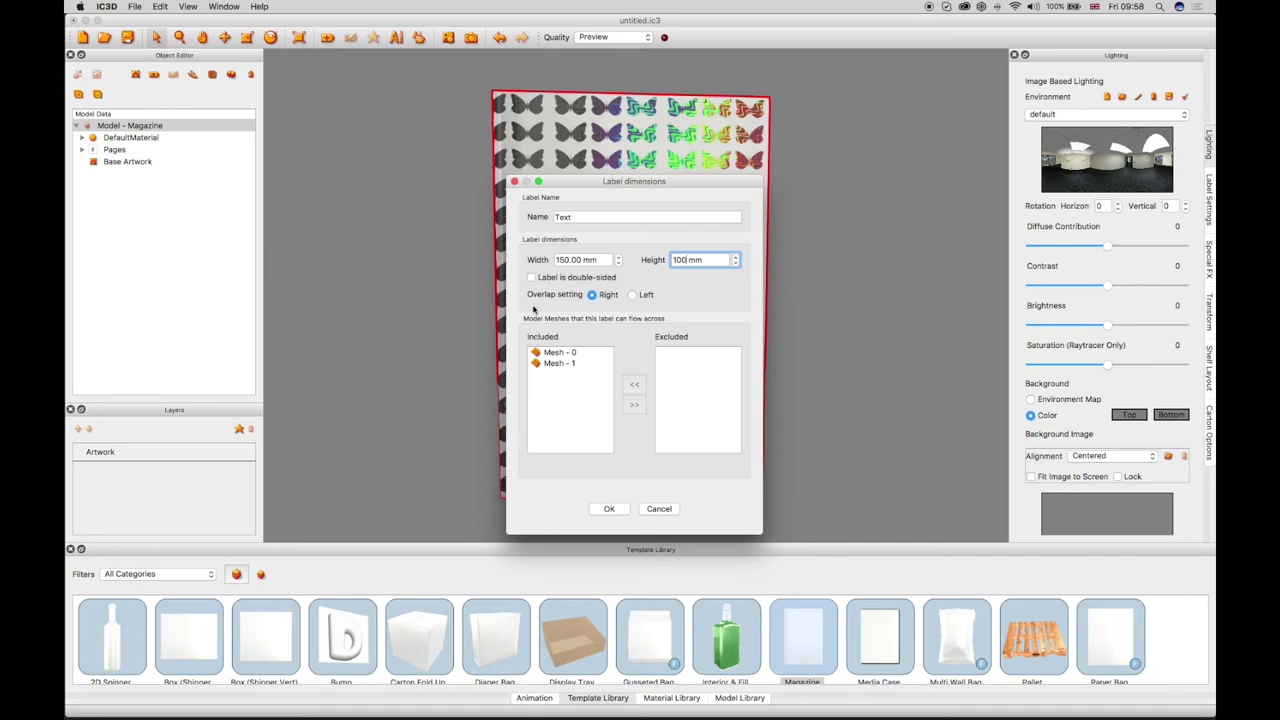
left_click(612, 510)
left_click_drag(637, 286, 640, 189)
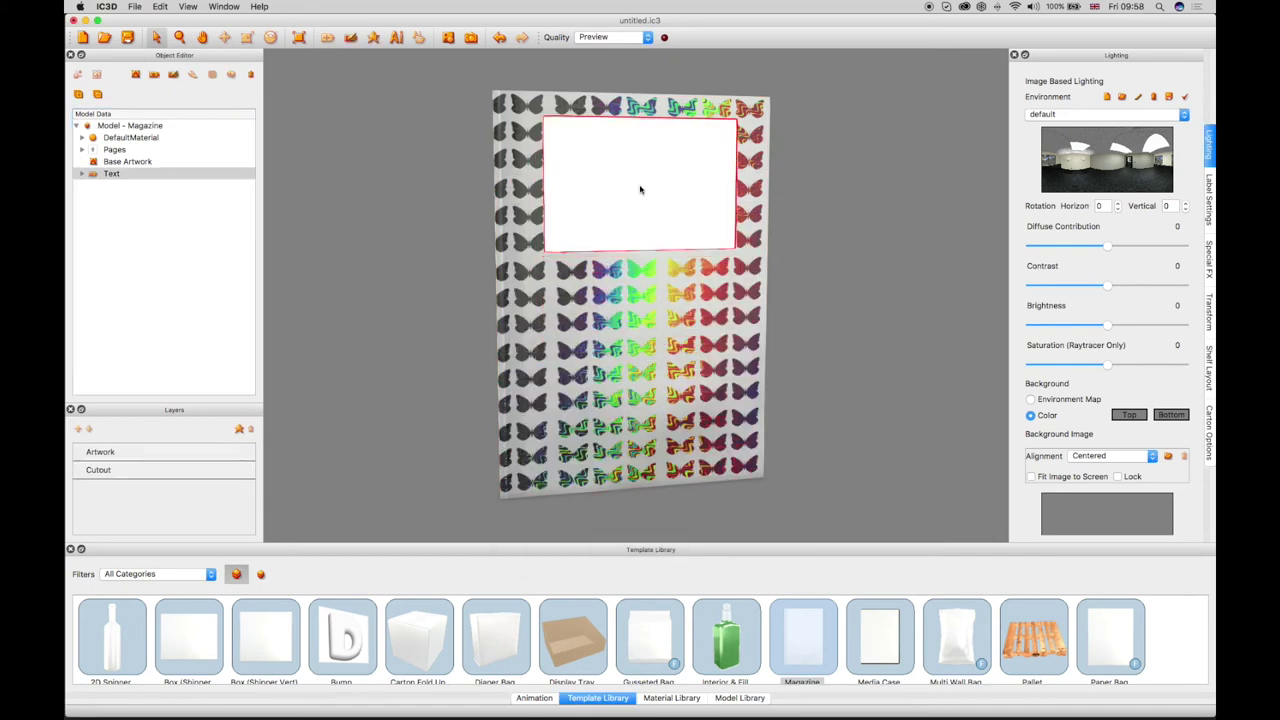
left_click(397, 38)
Step: Type the three-line title 'The / Holographic / Times' on the label artboard
left_click(424, 309)
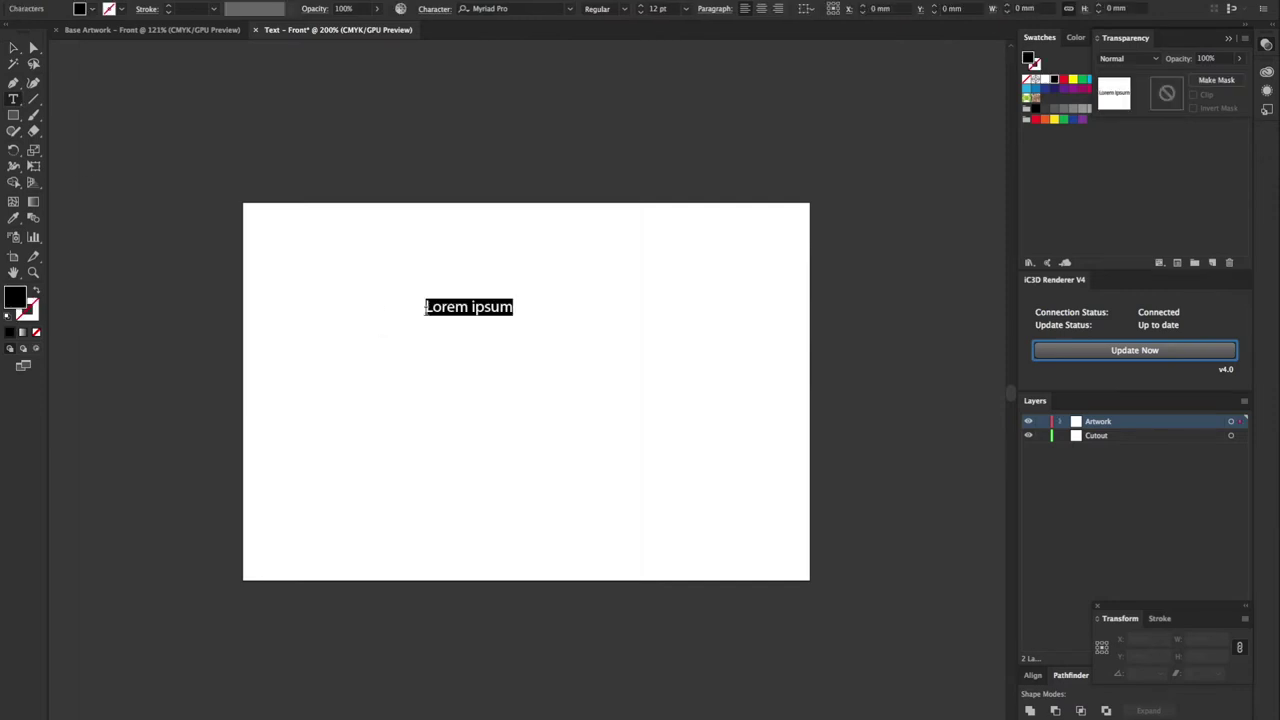
type("The")
key("Return")
type("Ho")
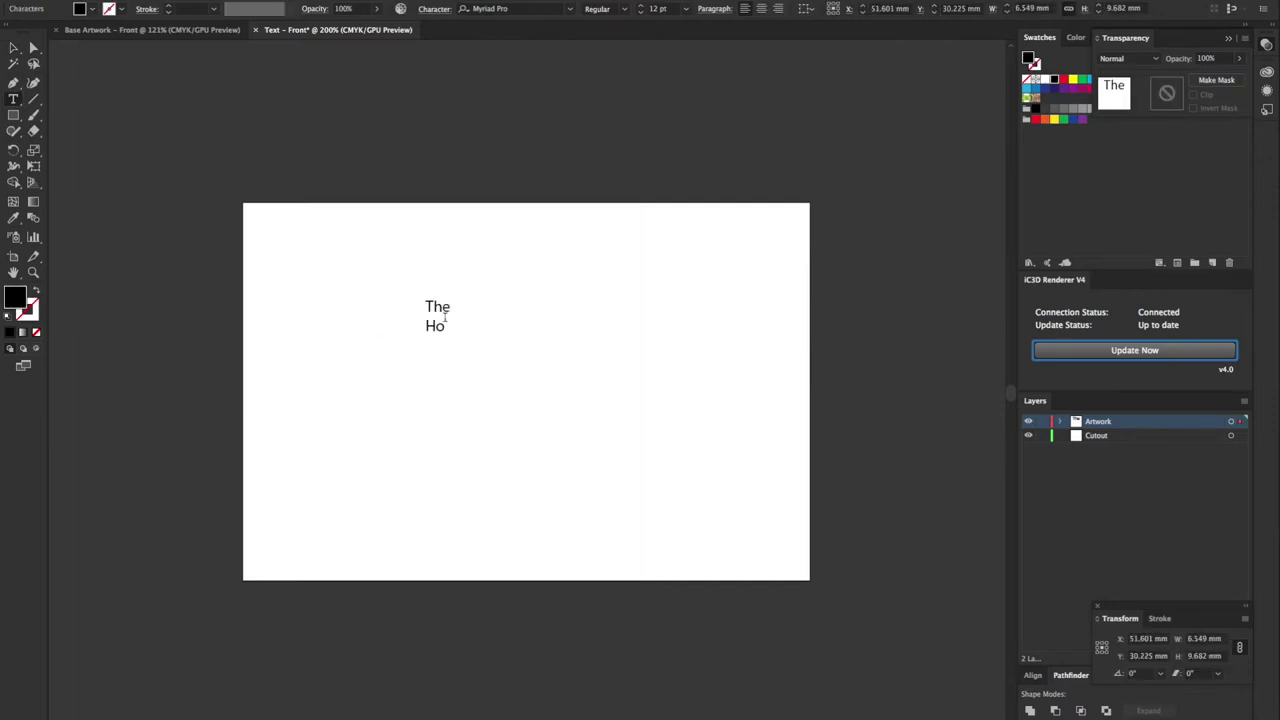
type("lographic")
key("Return")
type("Times")
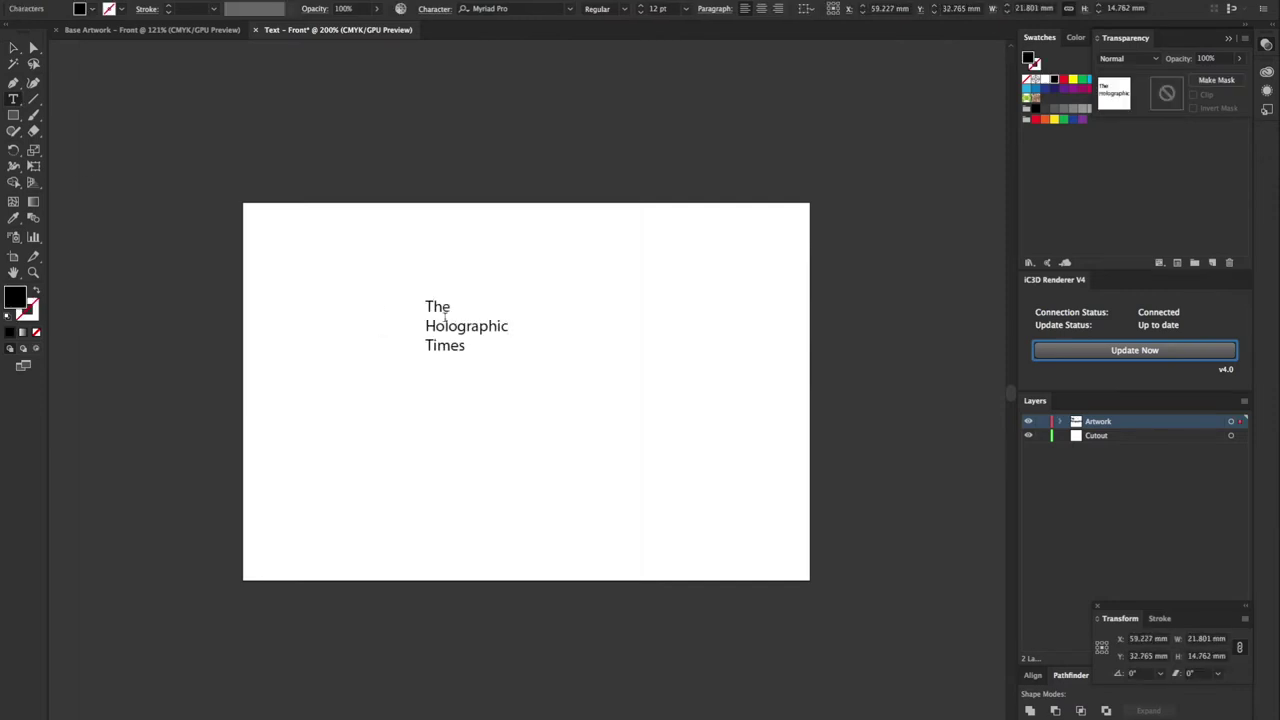
key("Escape")
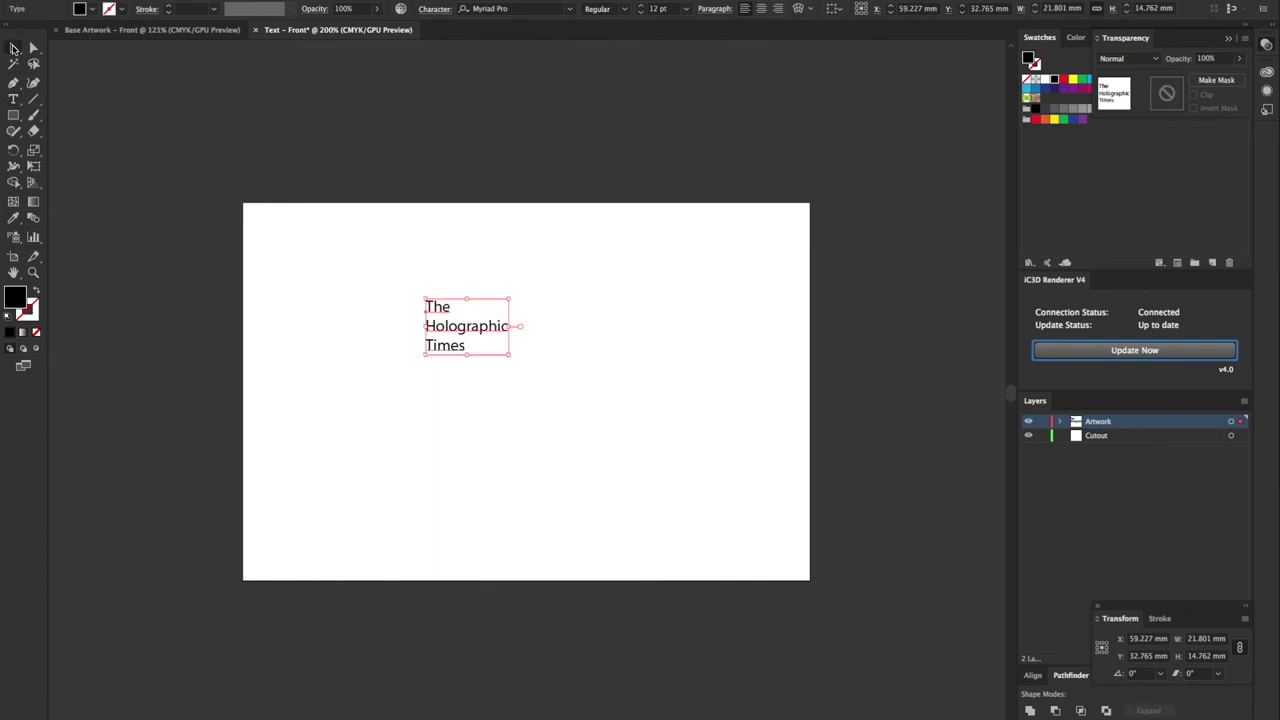
Step: Centre the title in enlarged red Arial Black and update it onto the 3D model
left_click(761, 9)
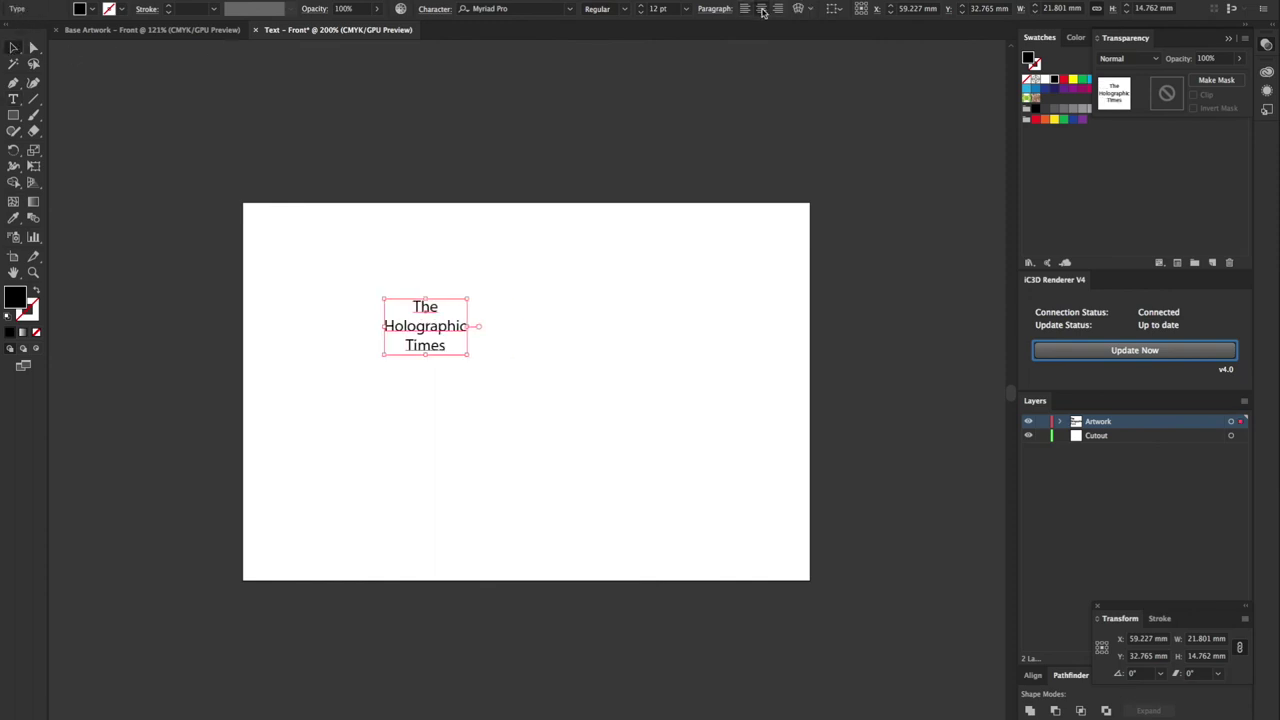
left_click(570, 9)
scroll(560, 150, "up", 20)
type("A")
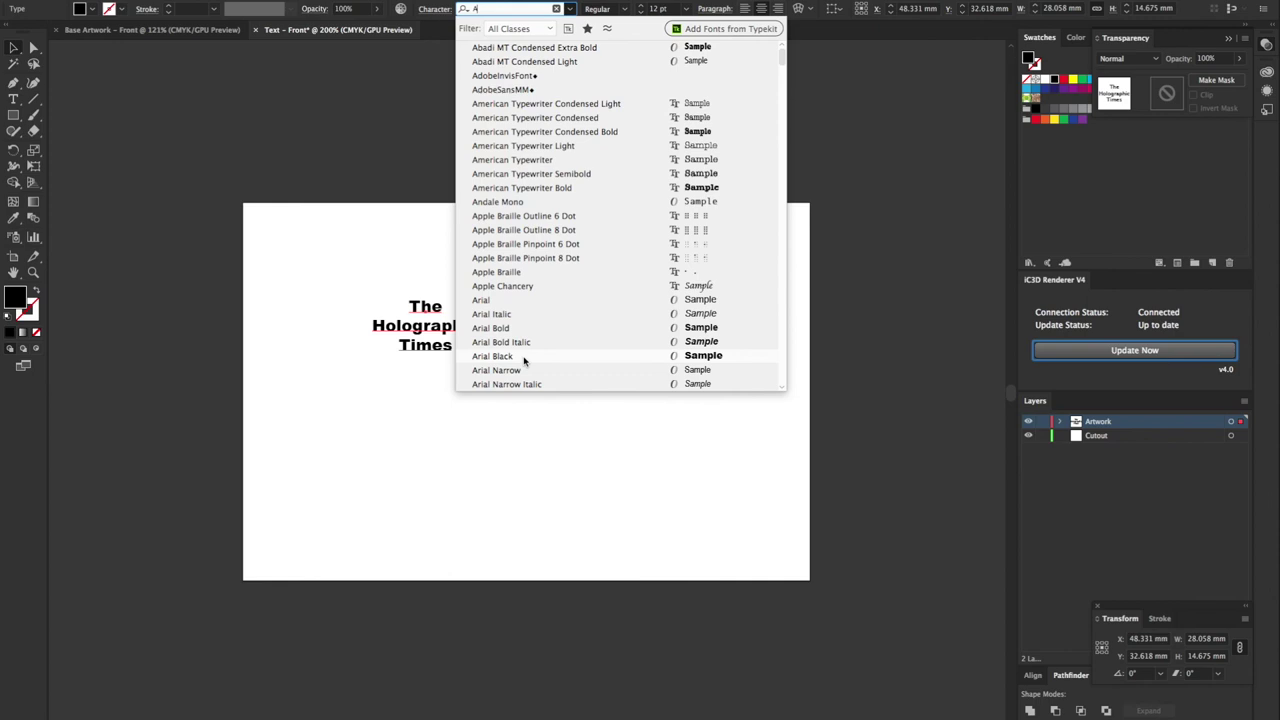
left_click(540, 354)
left_click_drag(479, 354, 760, 528, "shift")
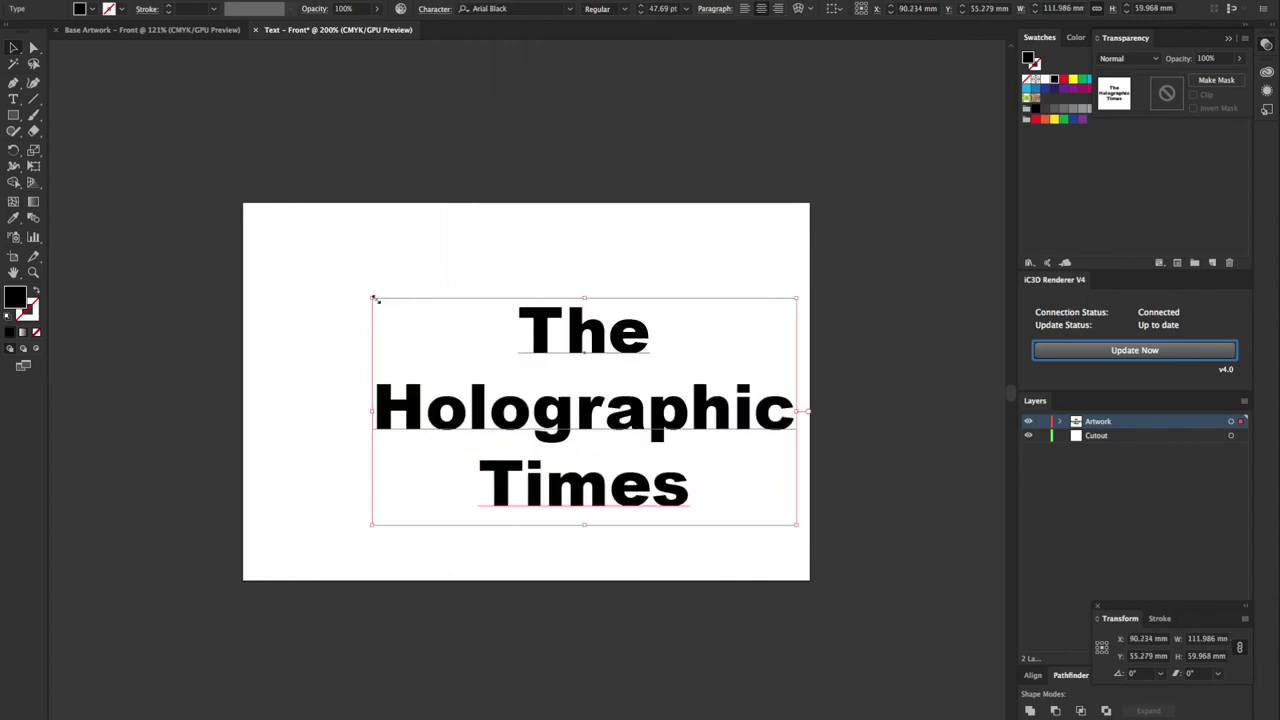
left_click_drag(372, 295, 250, 233, "shift")
left_click_drag(527, 297, 530, 311)
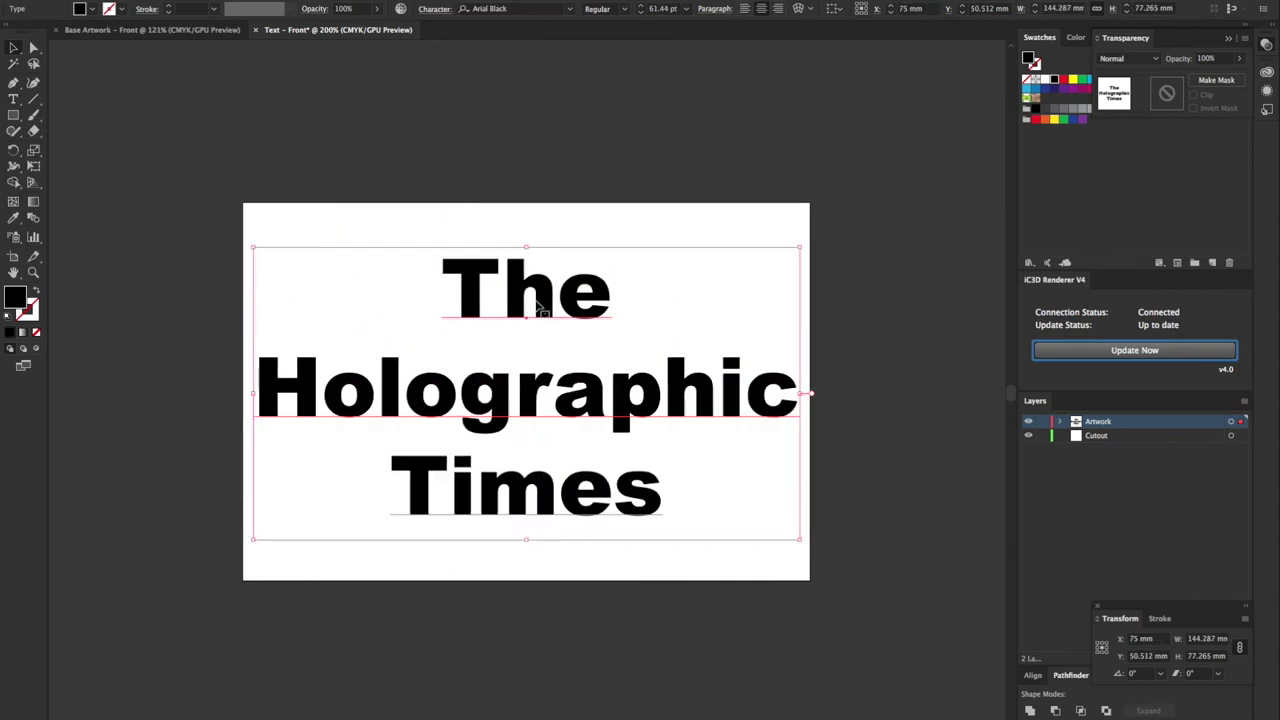
left_click(1063, 78)
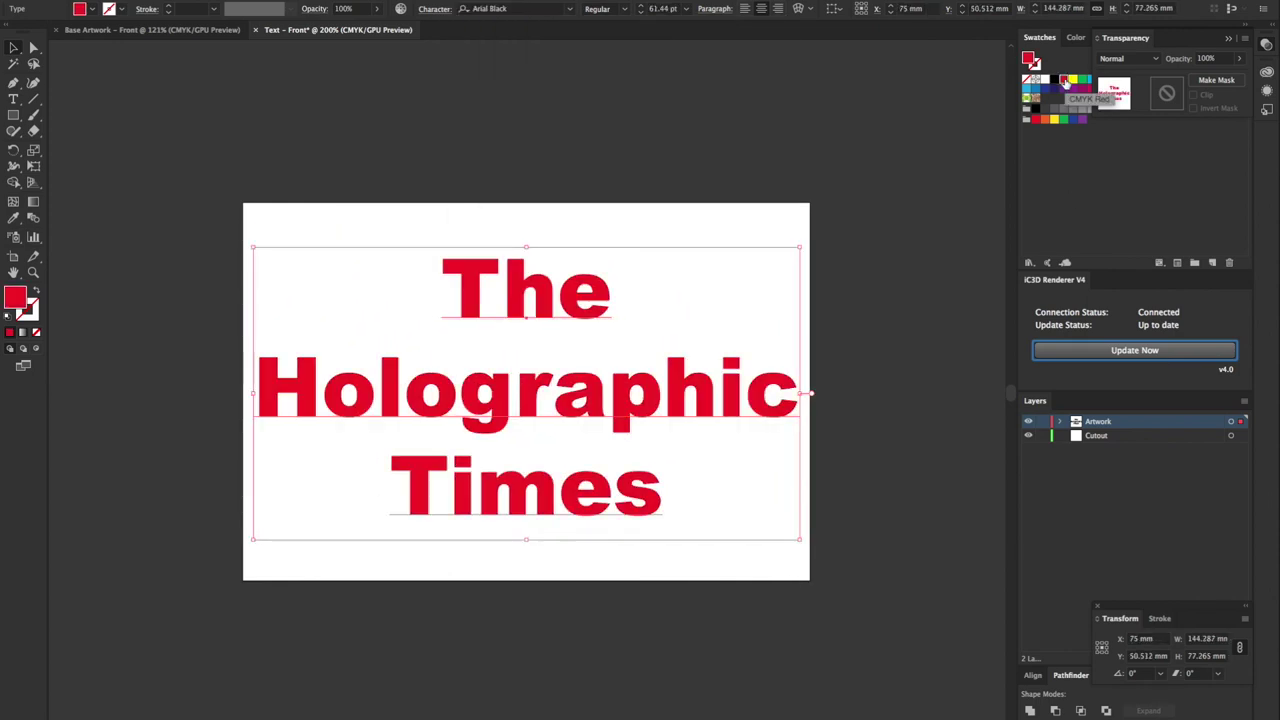
left_click(1090, 358)
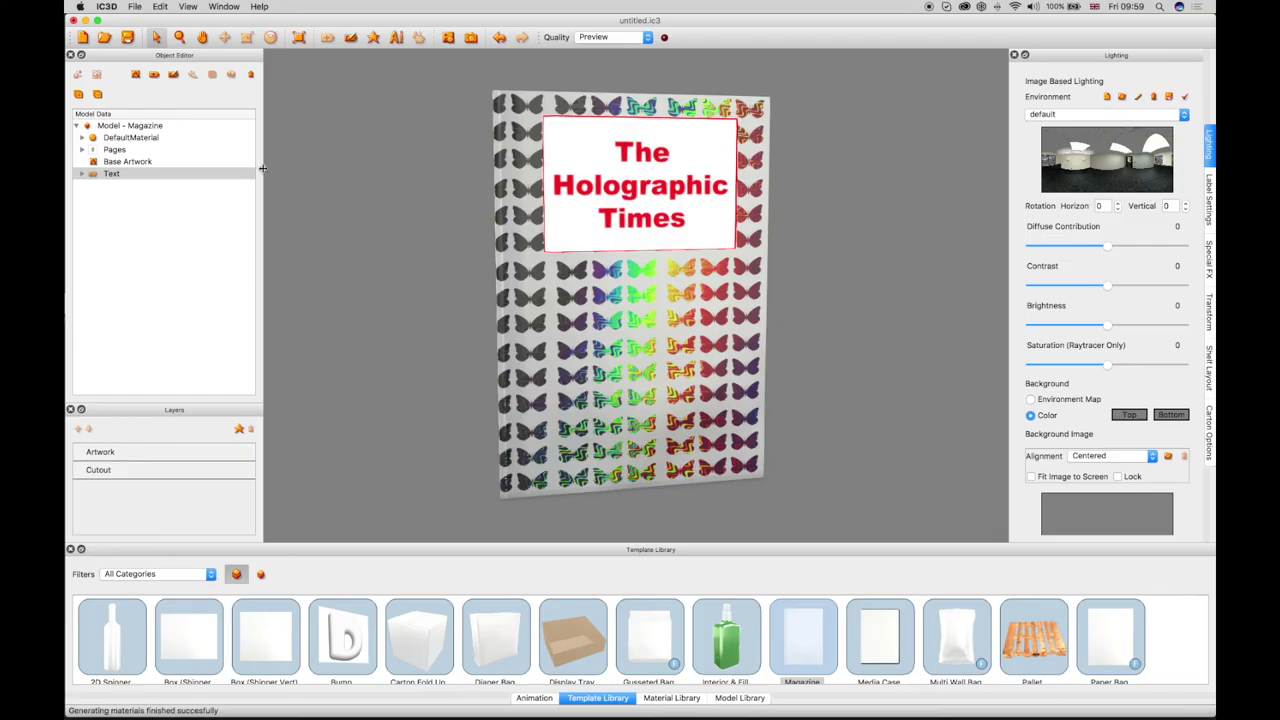
Step: Set the Text Front Material's transparency to 100 and save it
left_click(86, 173)
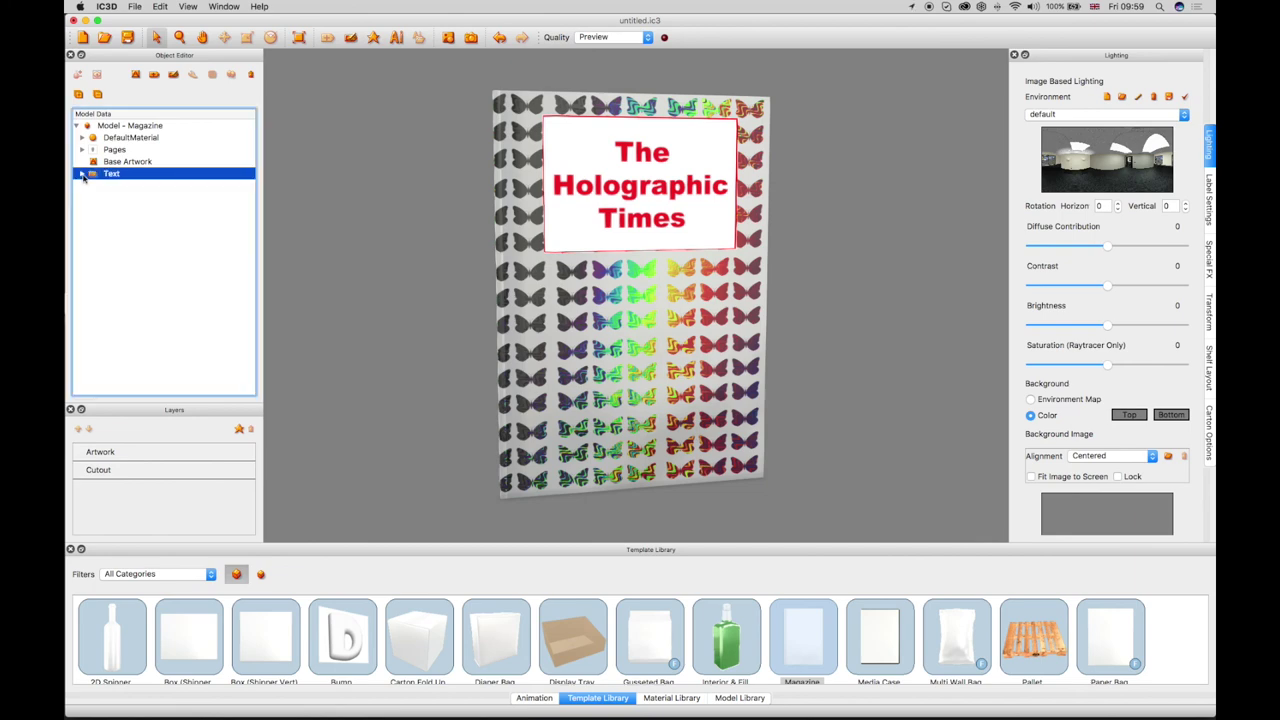
double_click(130, 186)
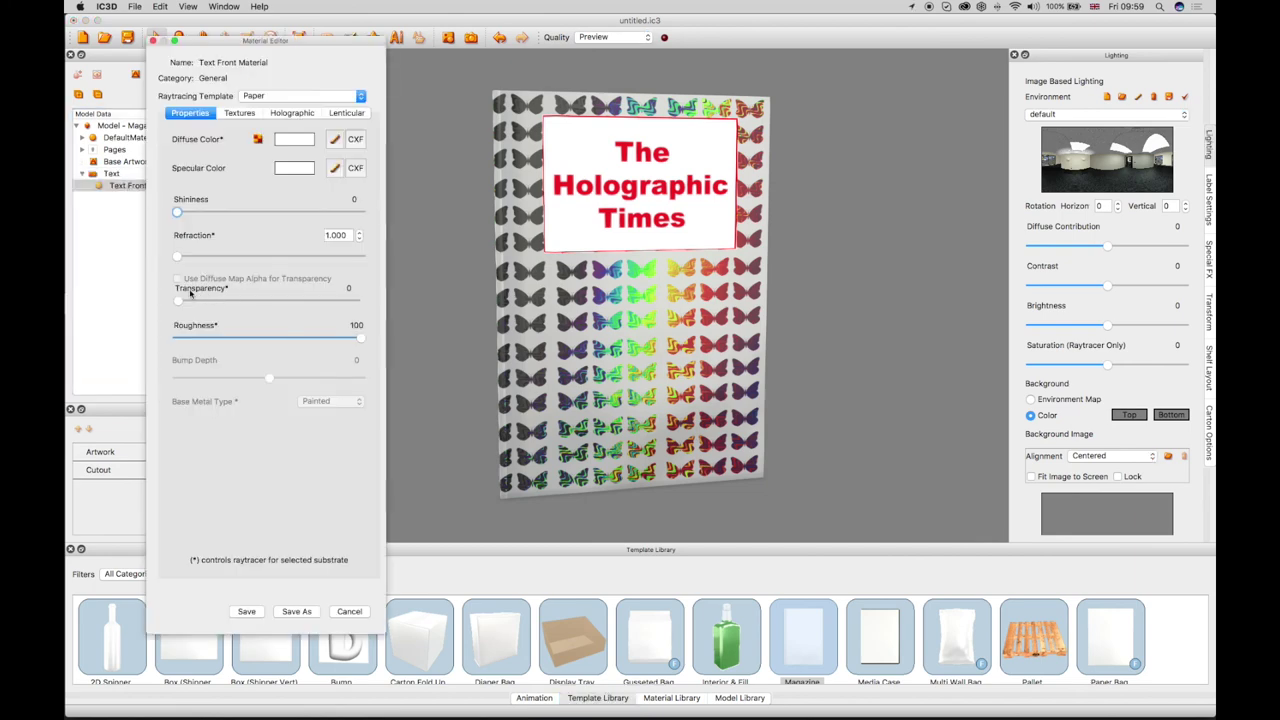
left_click_drag(178, 301, 376, 303)
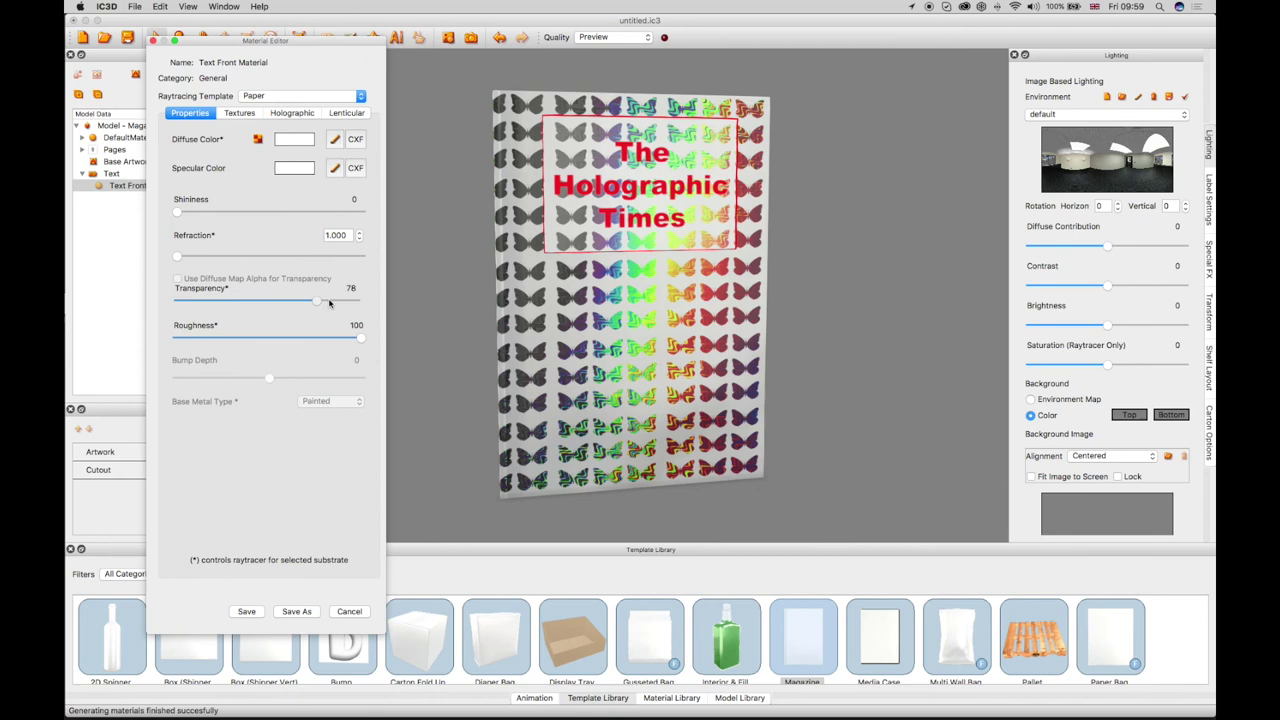
left_click(246, 611)
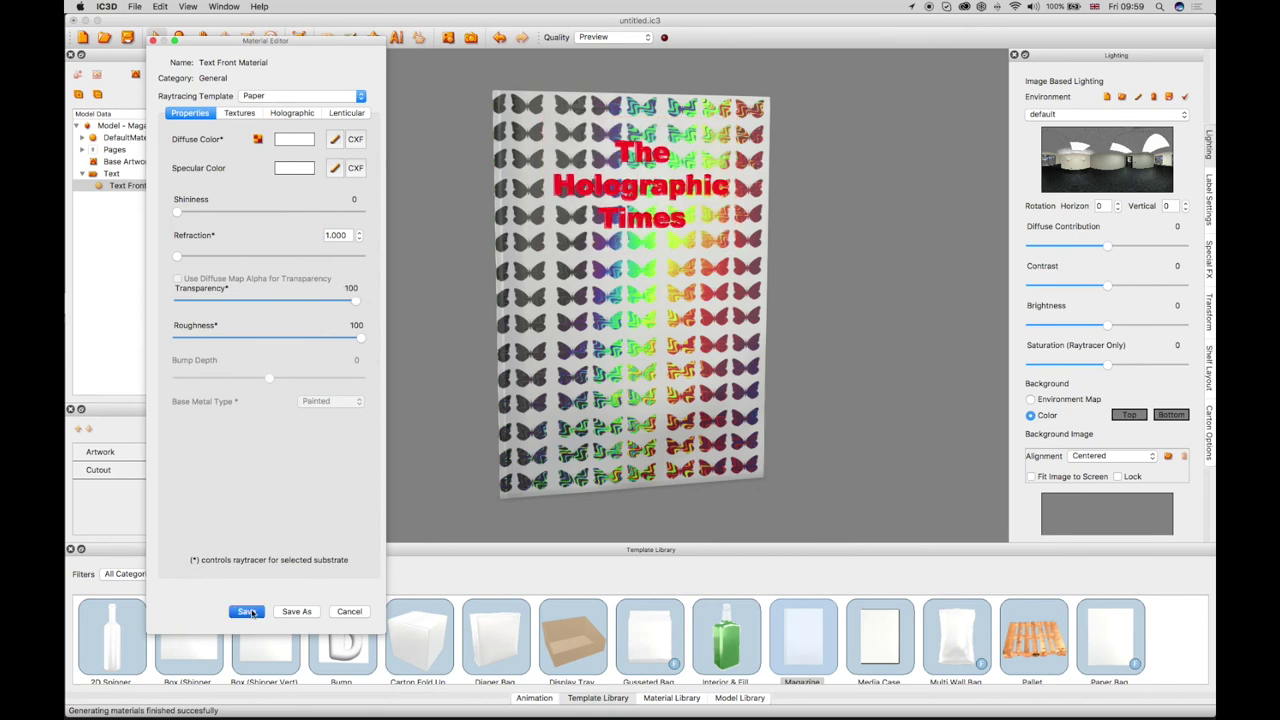
Step: Zoom and orbit the viewport to view the titled magazine in 3D
left_click(512, 140)
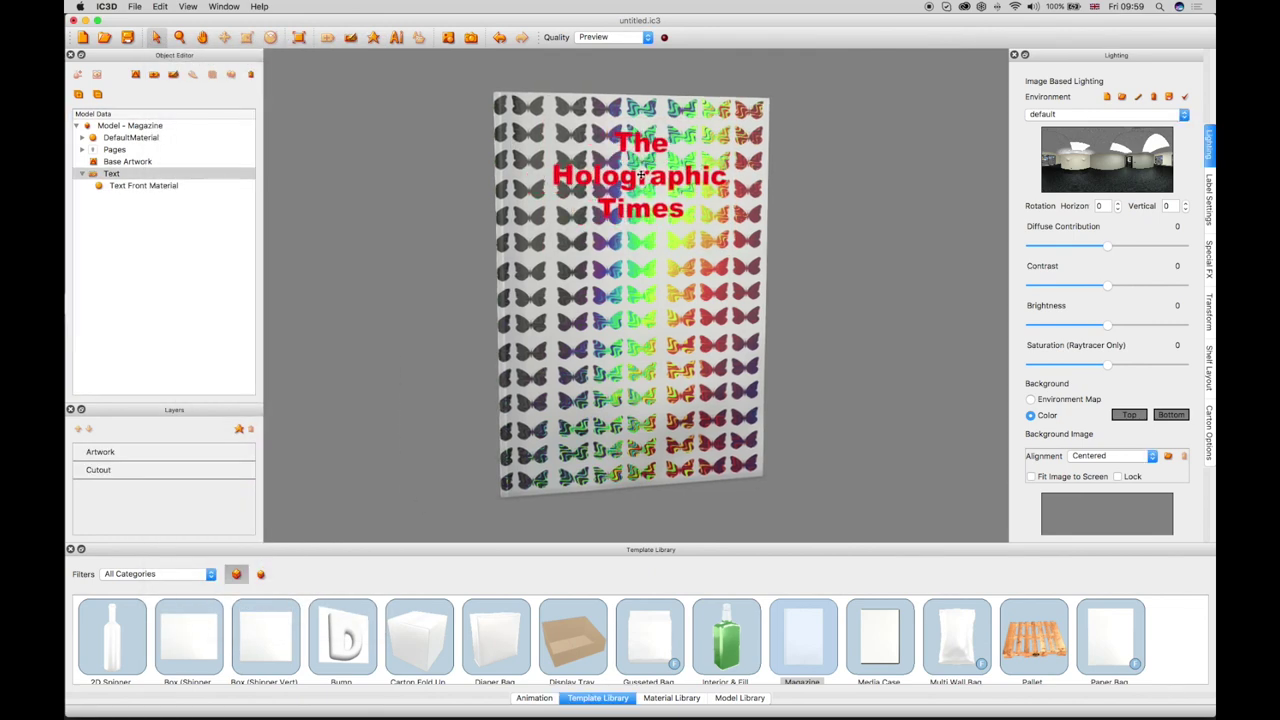
scroll(433, 131, "up", 5)
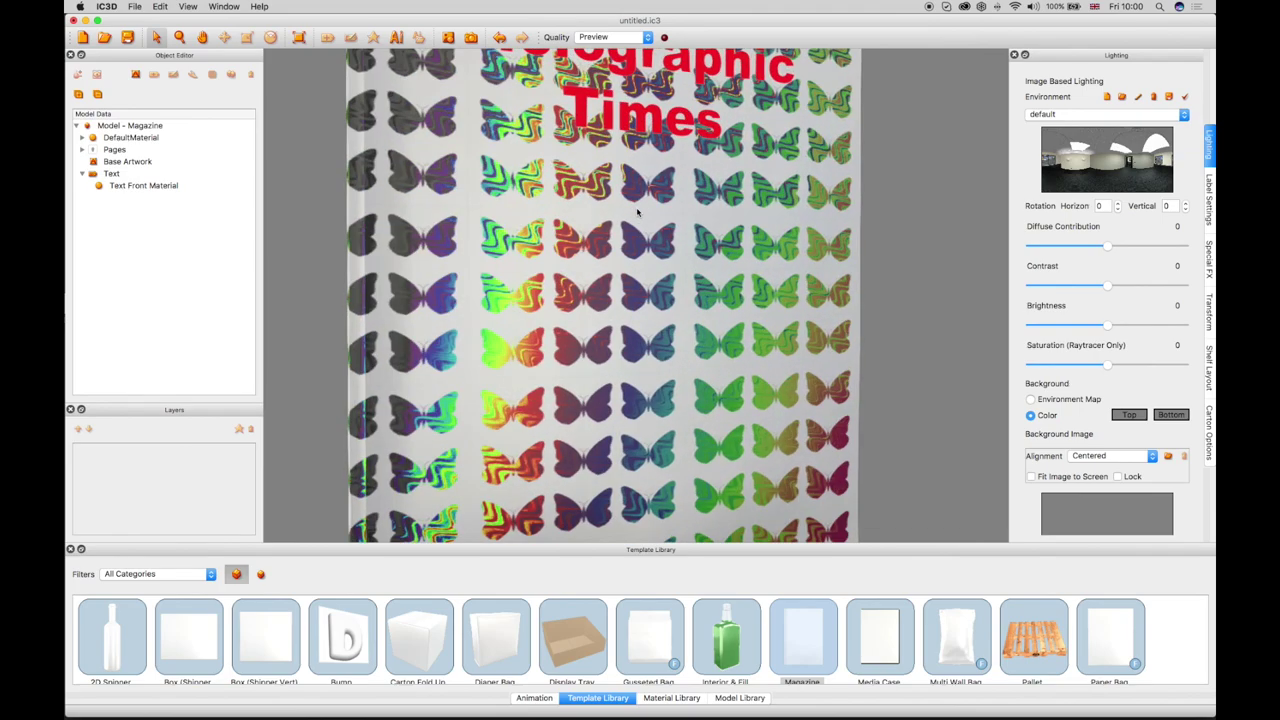
mouse_move(638, 210)
left_mouse_down()
mouse_move(640, 316)
mouse_move(507, 338)
left_mouse_up()
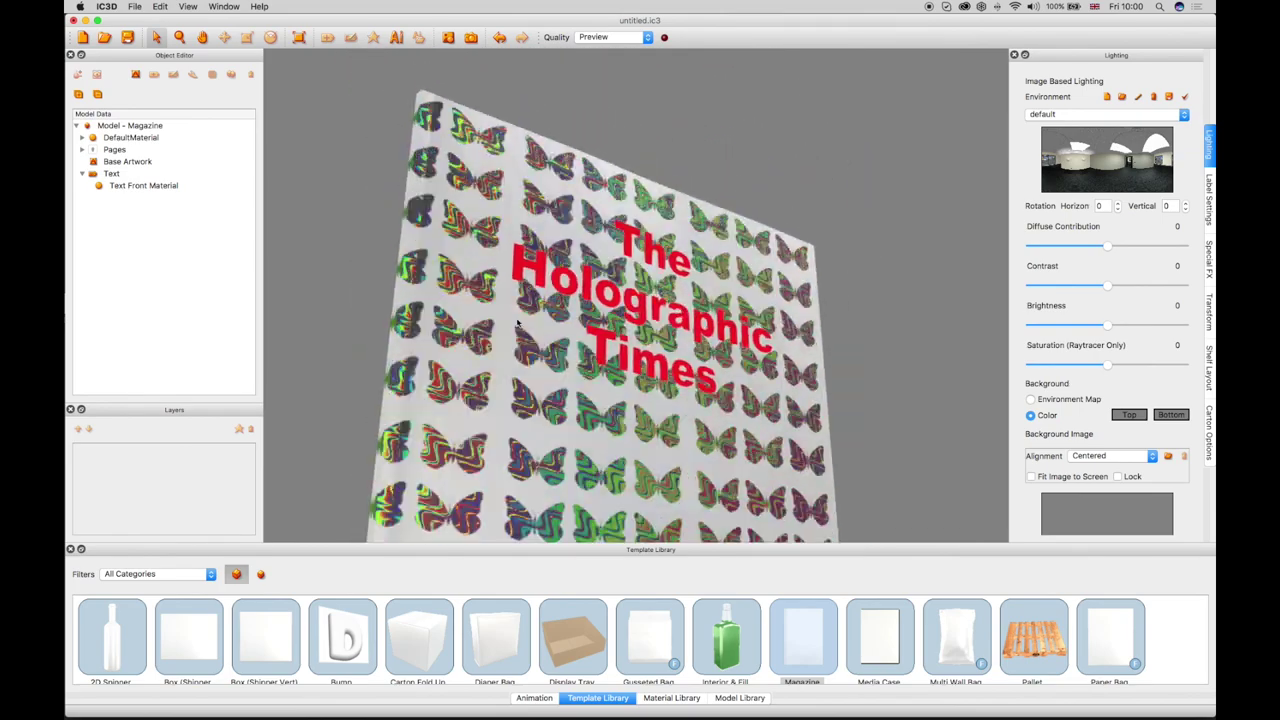